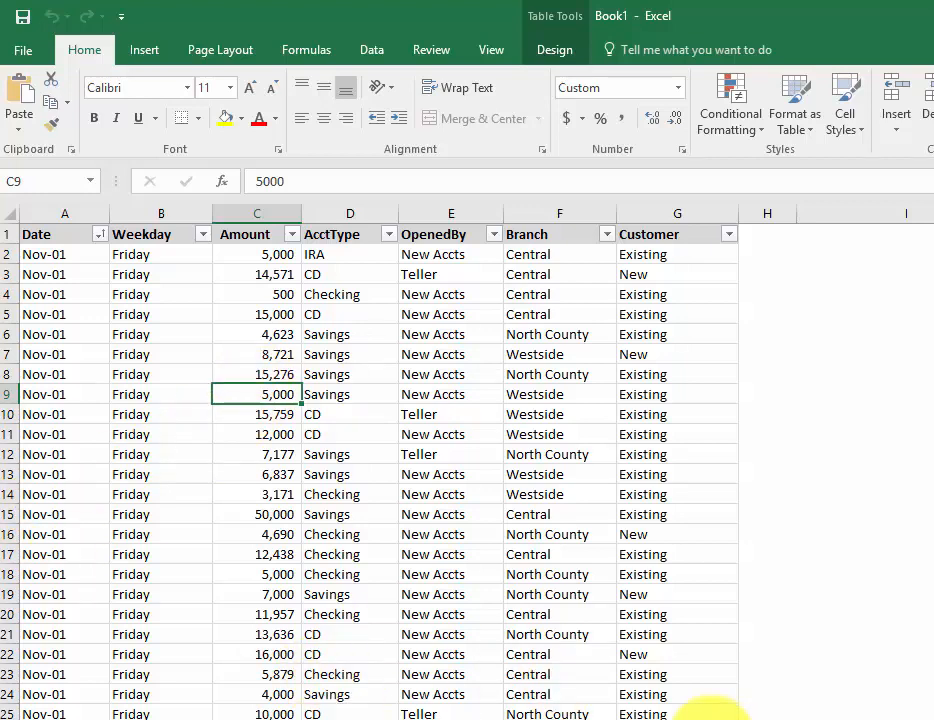
Step: Preview the recommended PivotTables for Sum of Amount by Branch and by OpenedBy and Customer, and dismiss them without creating one
left_click(418, 496)
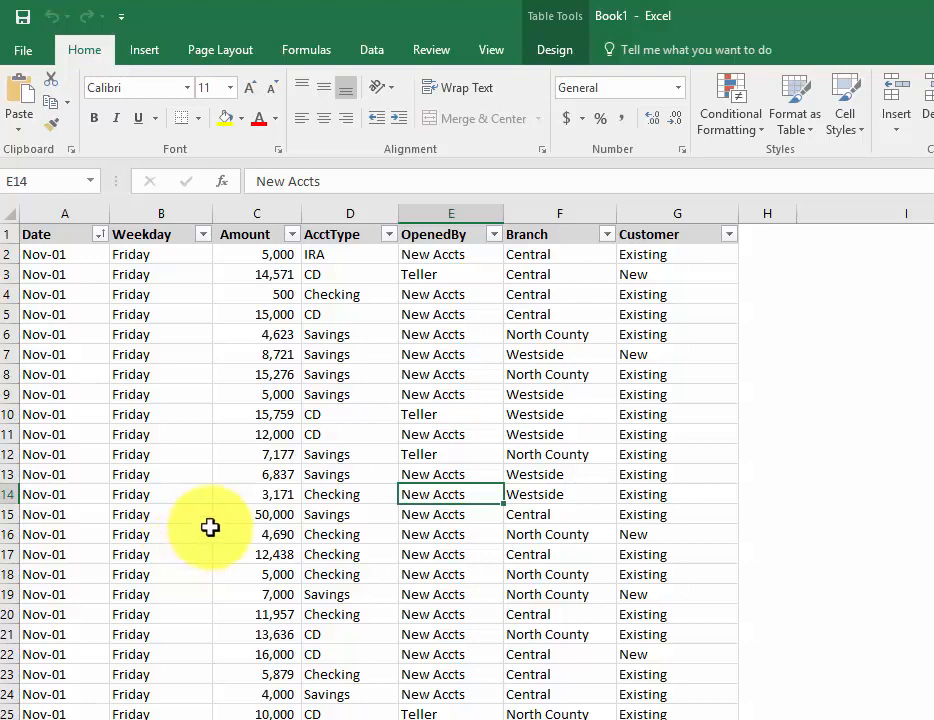
left_click(238, 433)
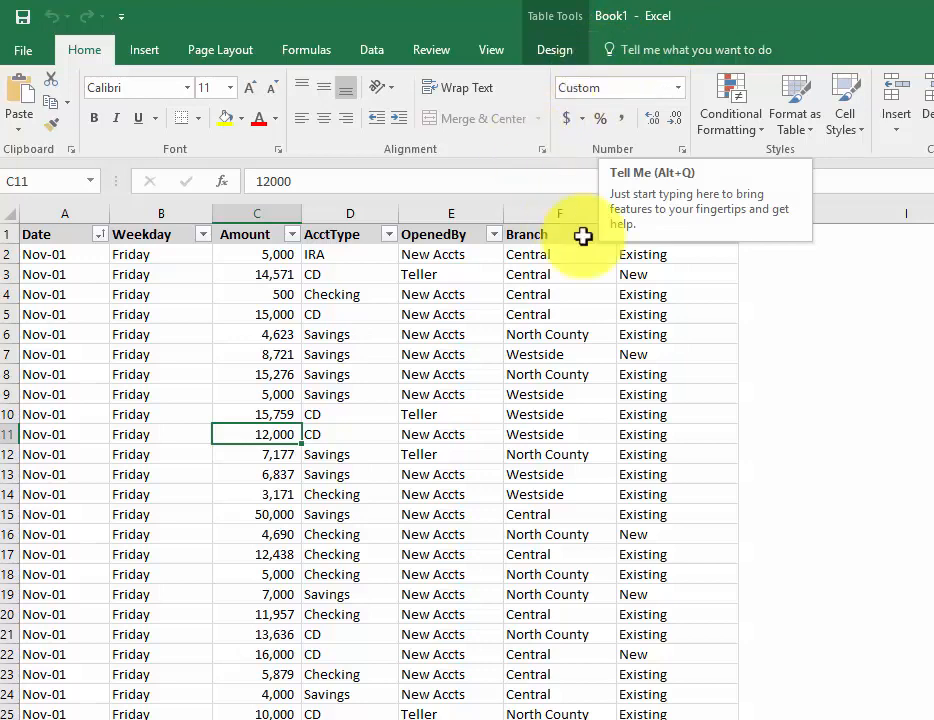
left_click(143, 50)
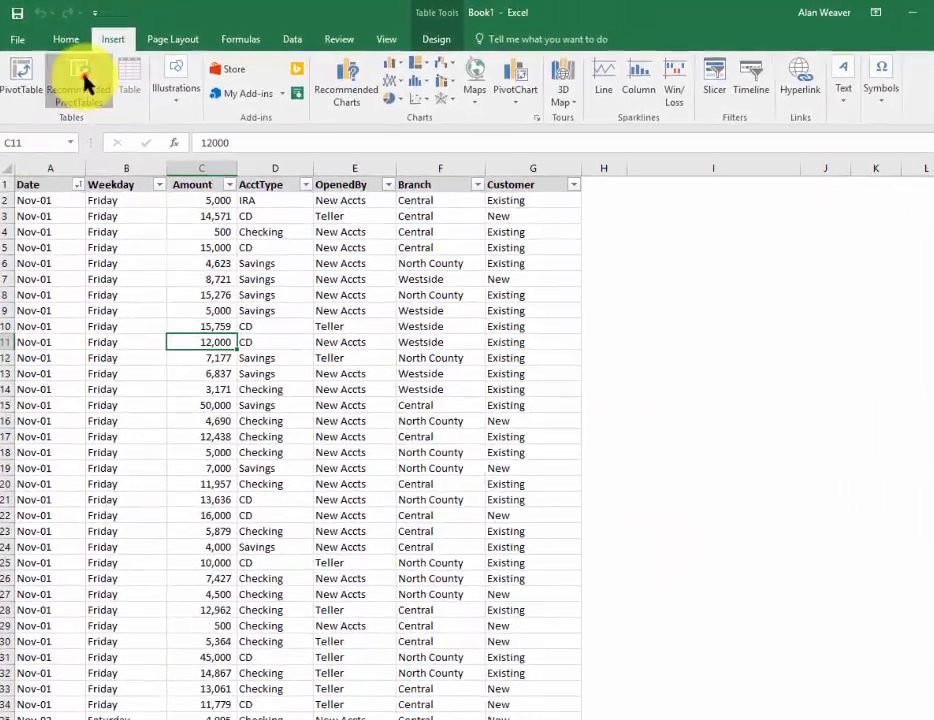
left_click(108, 106)
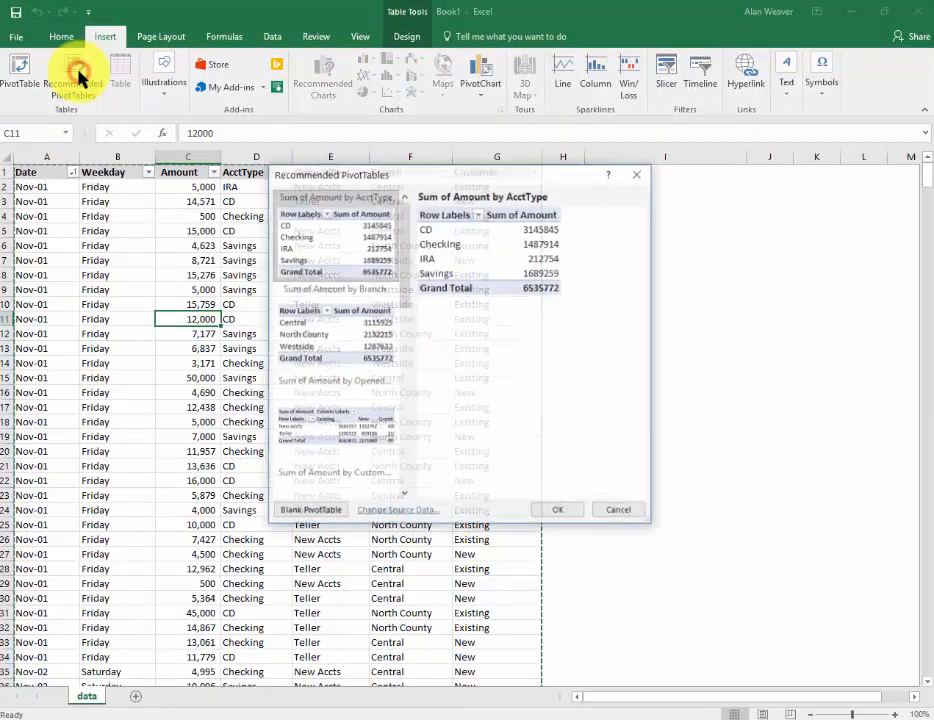
left_click(338, 316)
left_click(327, 430)
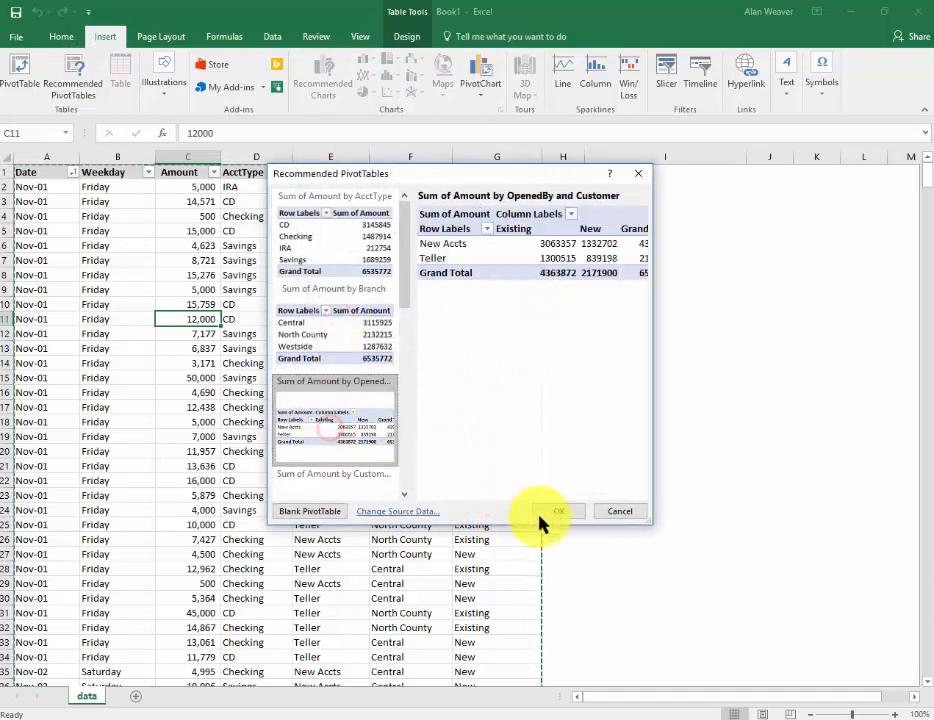
left_click(615, 518)
Step: Create an empty PivotTable from Table1 on a new worksheet
left_click(304, 336)
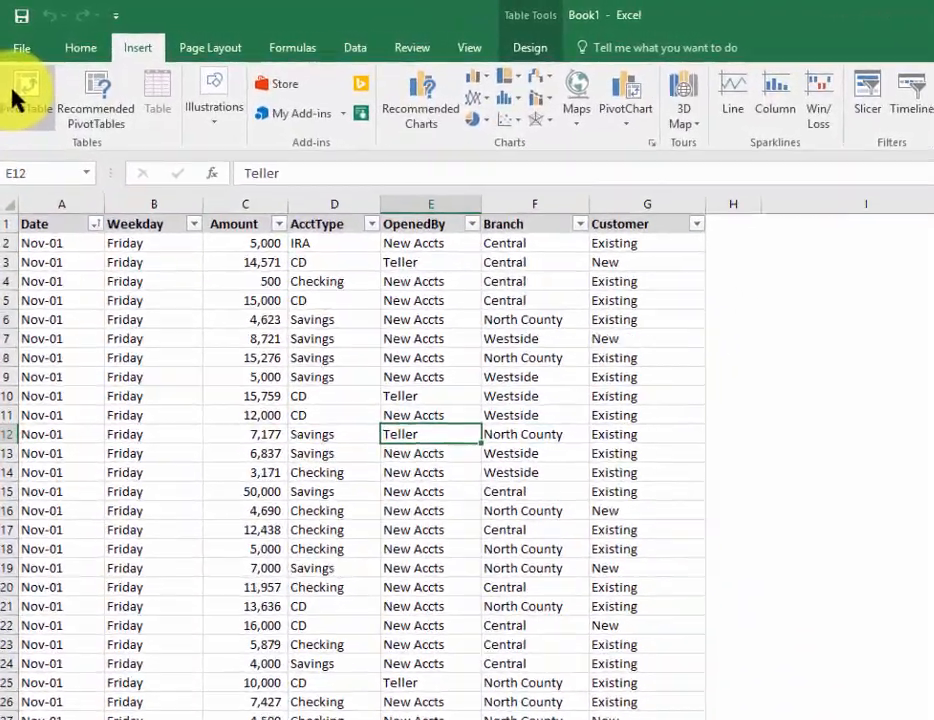
left_click(16, 96)
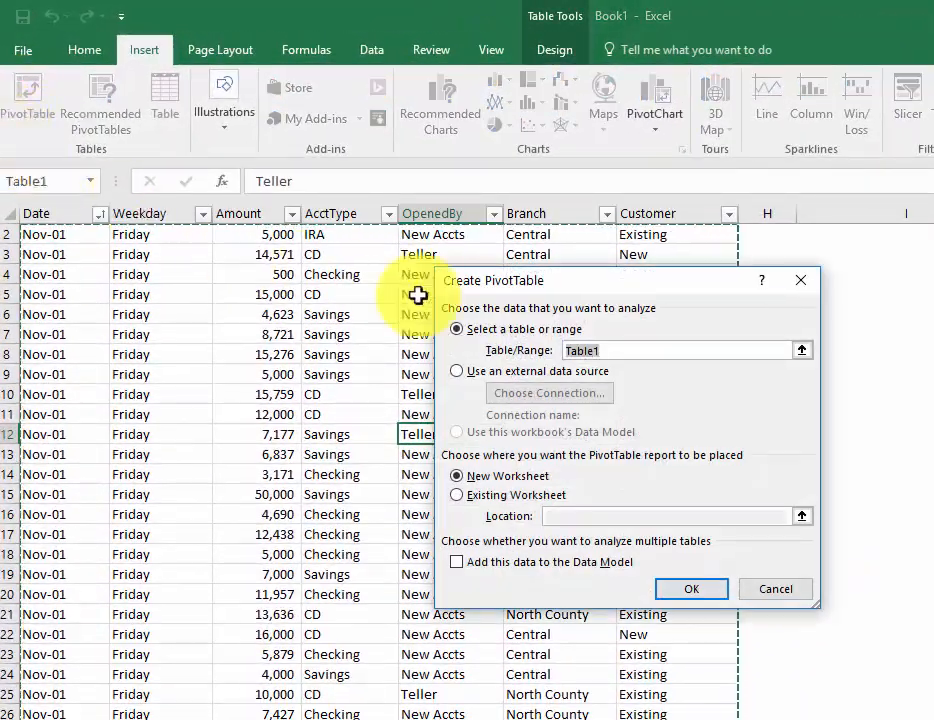
left_click(709, 592)
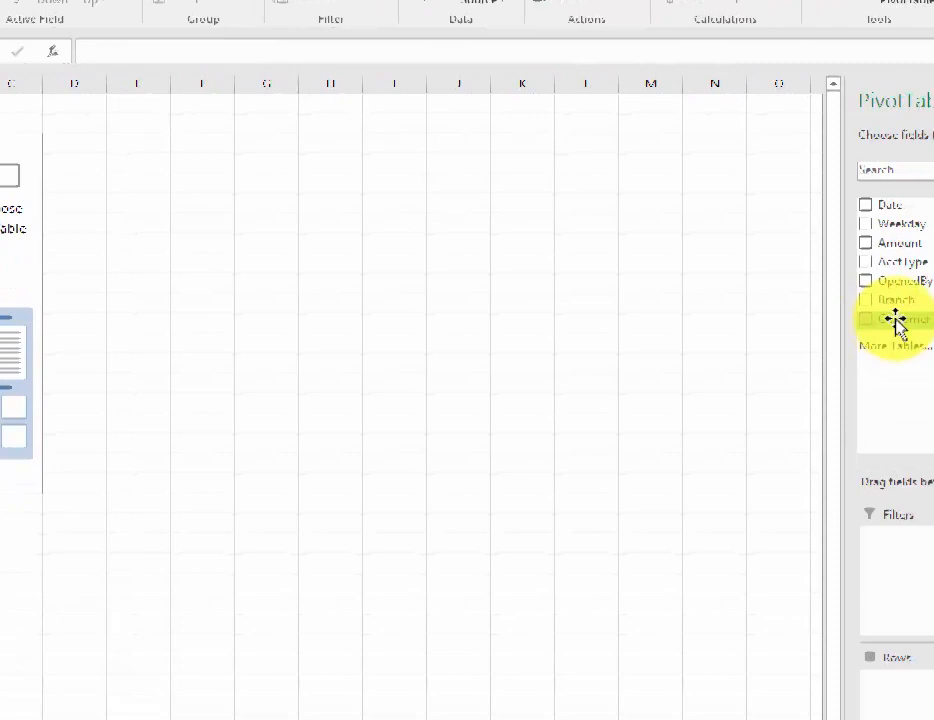
Step: Lay out the PivotTable with Branch as columns, Amount as summed values, and AcctType and OpenedBy as rows
left_click_drag(896, 323, 853, 408)
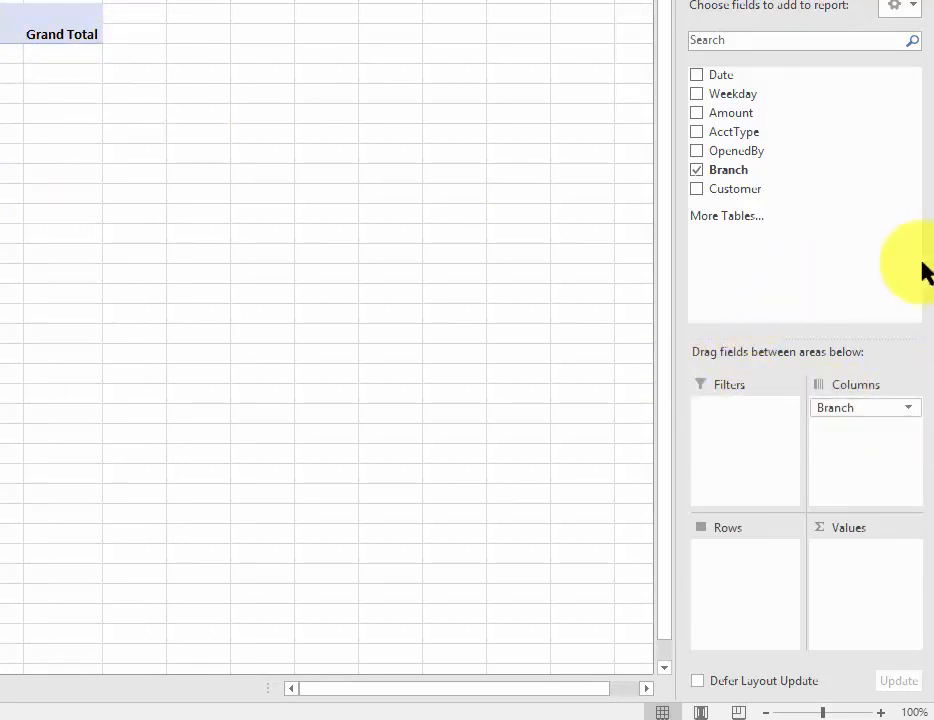
left_click_drag(730, 117, 859, 551)
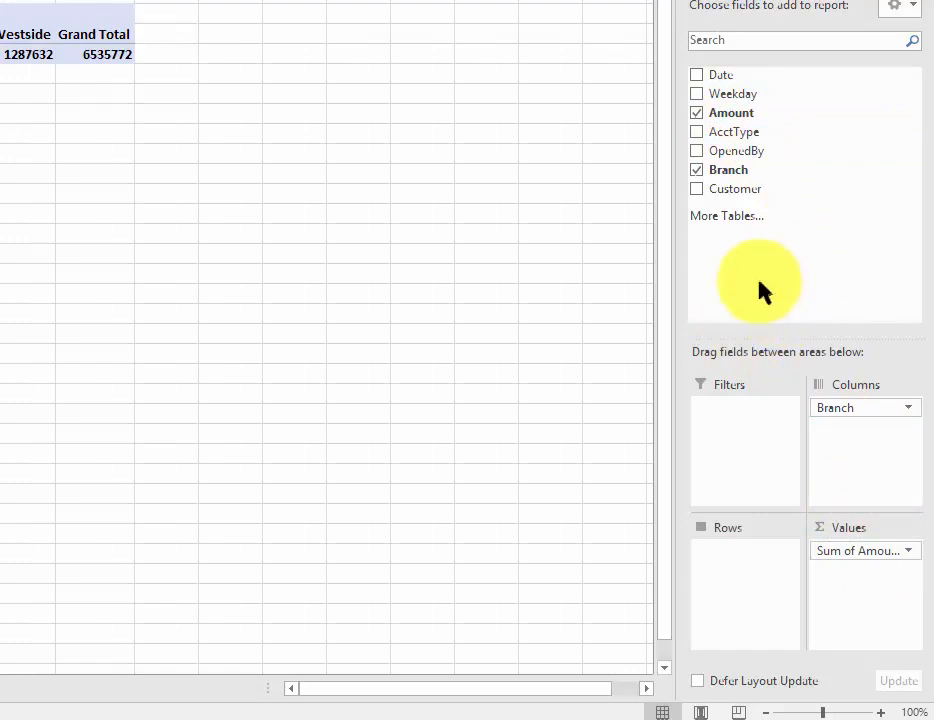
left_click_drag(726, 145, 738, 566)
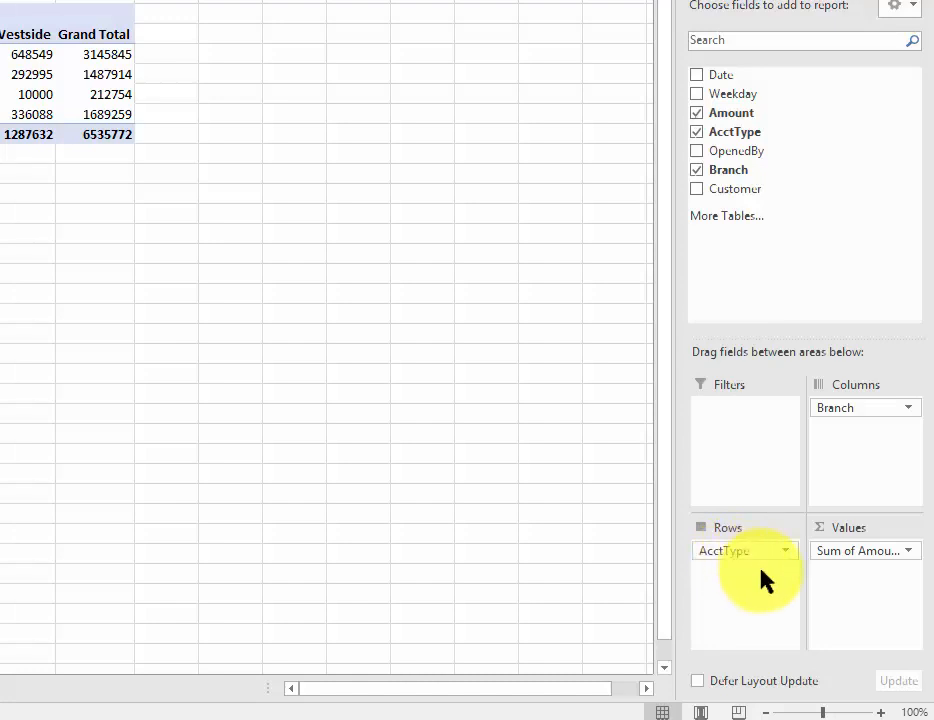
left_click(698, 156)
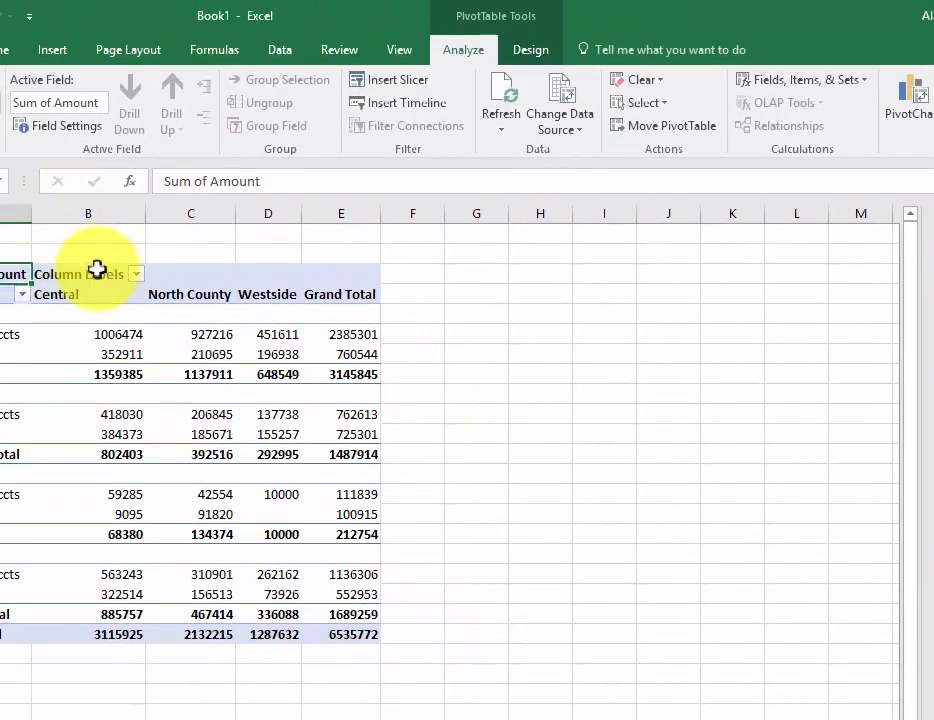
Step: Format columns B to E of the PivotTable in comma style without decimal places
left_click_drag(85, 210, 329, 233)
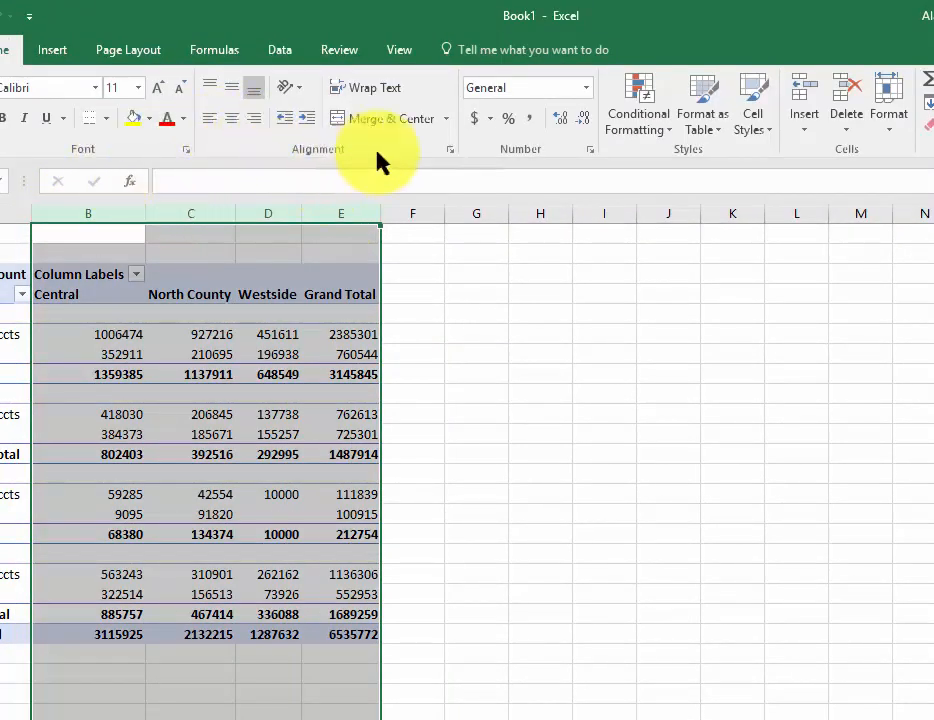
left_click(531, 119)
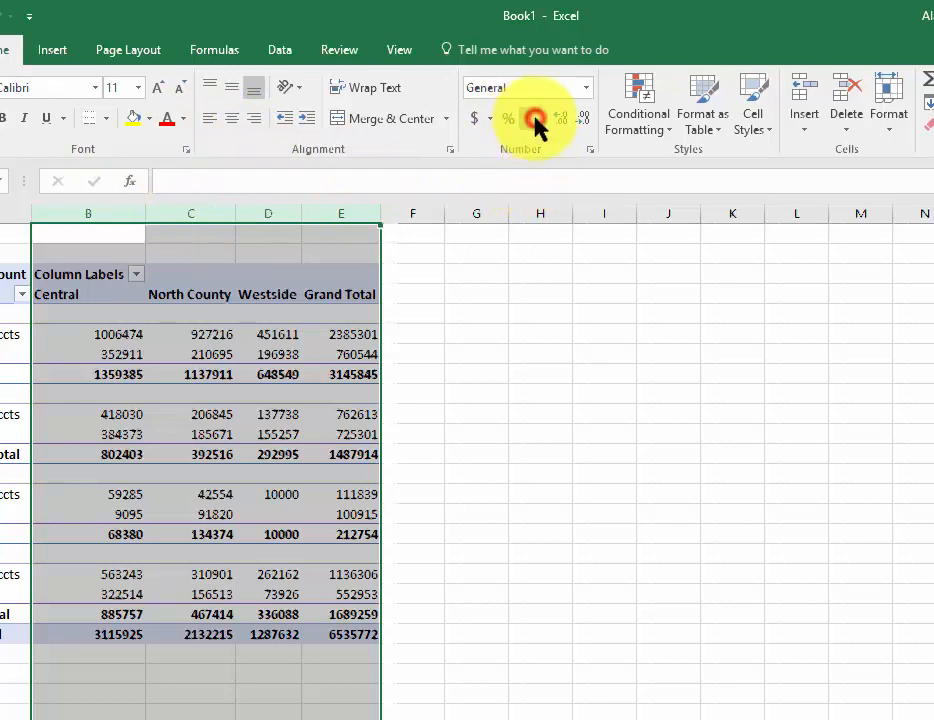
left_click(584, 121)
left_click(584, 121)
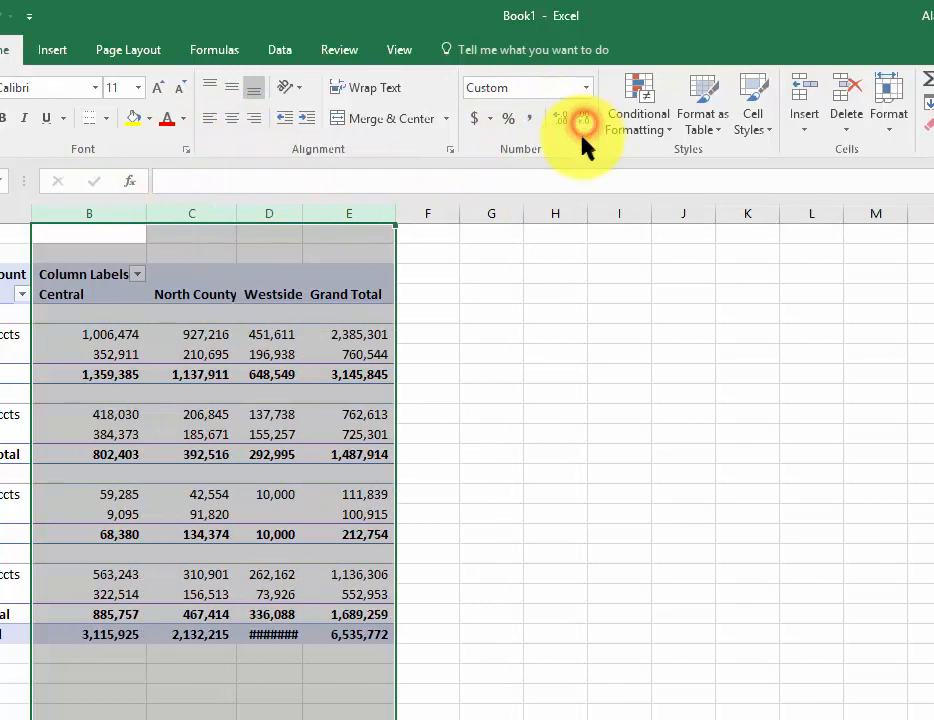
left_click(600, 299)
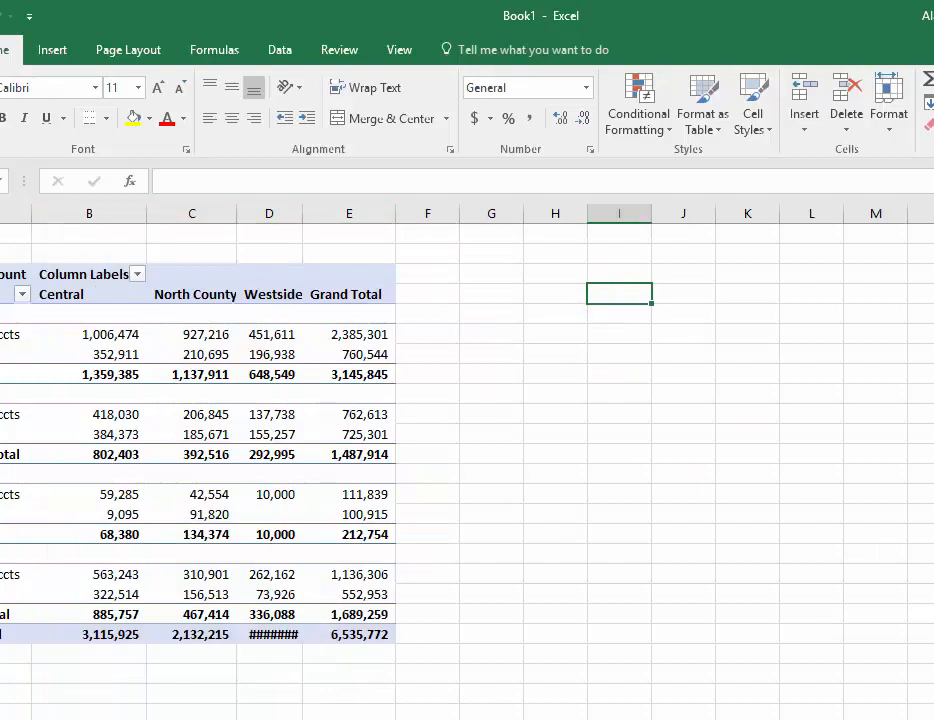
Step: Add the Customer field as a third row level in the PivotTable, and remove it again
scroll(400, 575, "up", 2, "ctrl")
left_click(399, 574)
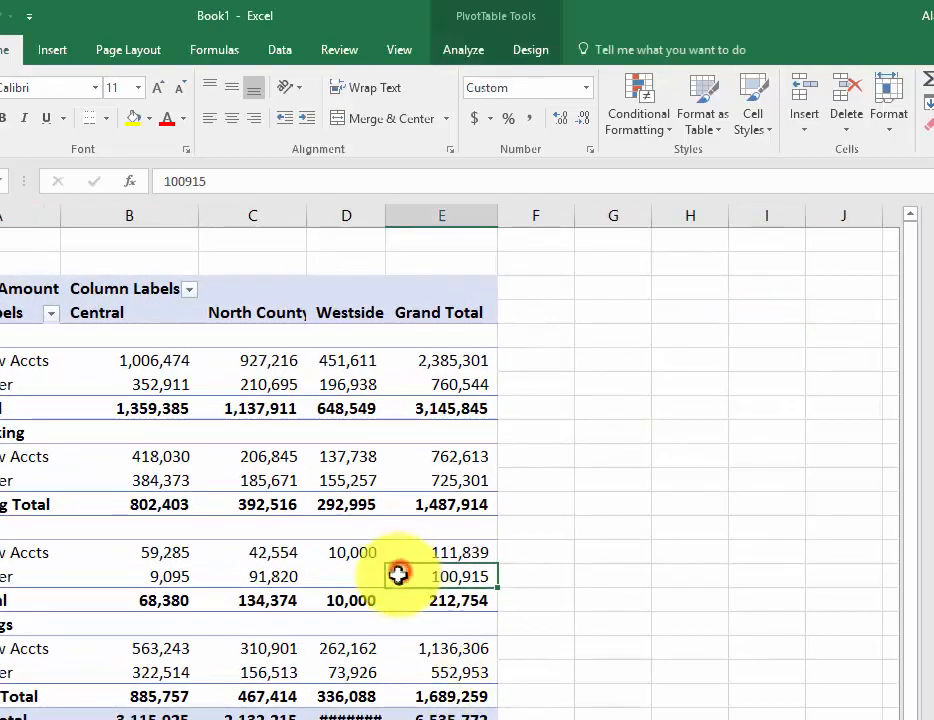
left_click(745, 621)
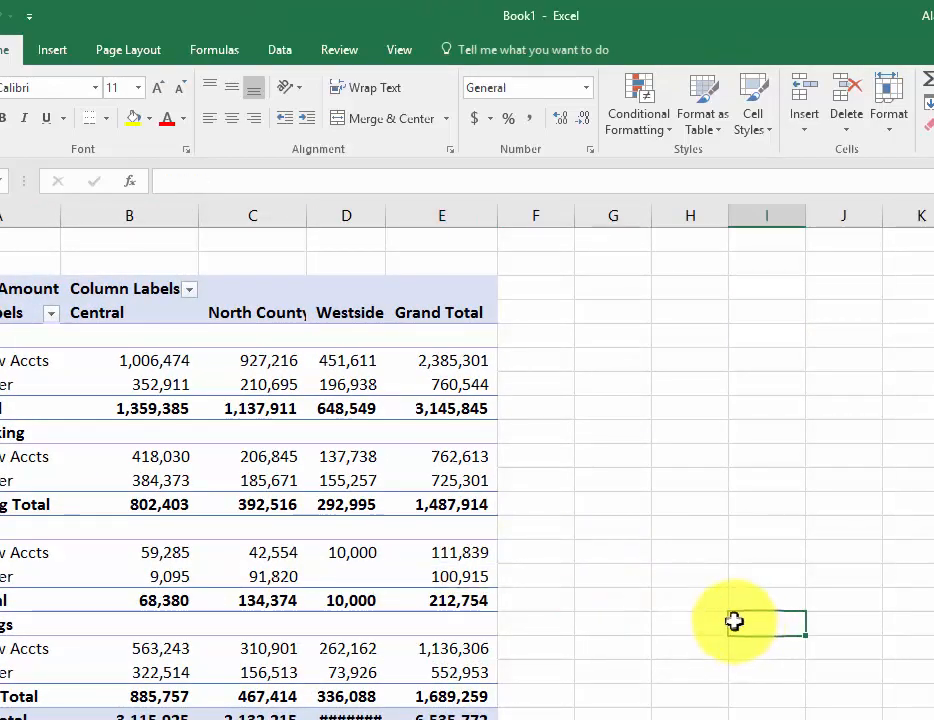
left_click(334, 476)
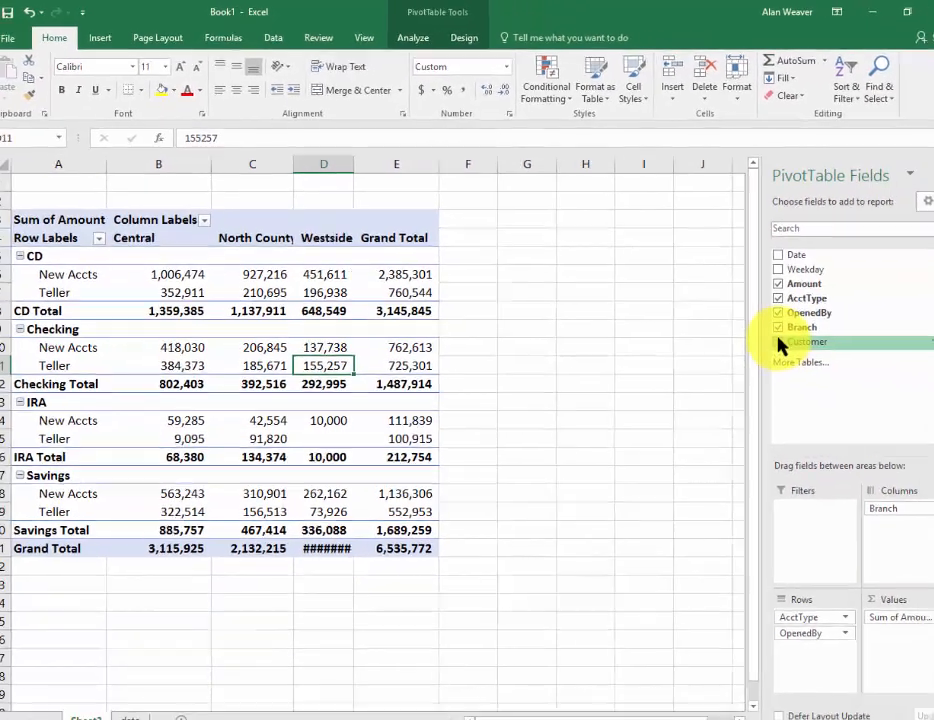
left_click(779, 342)
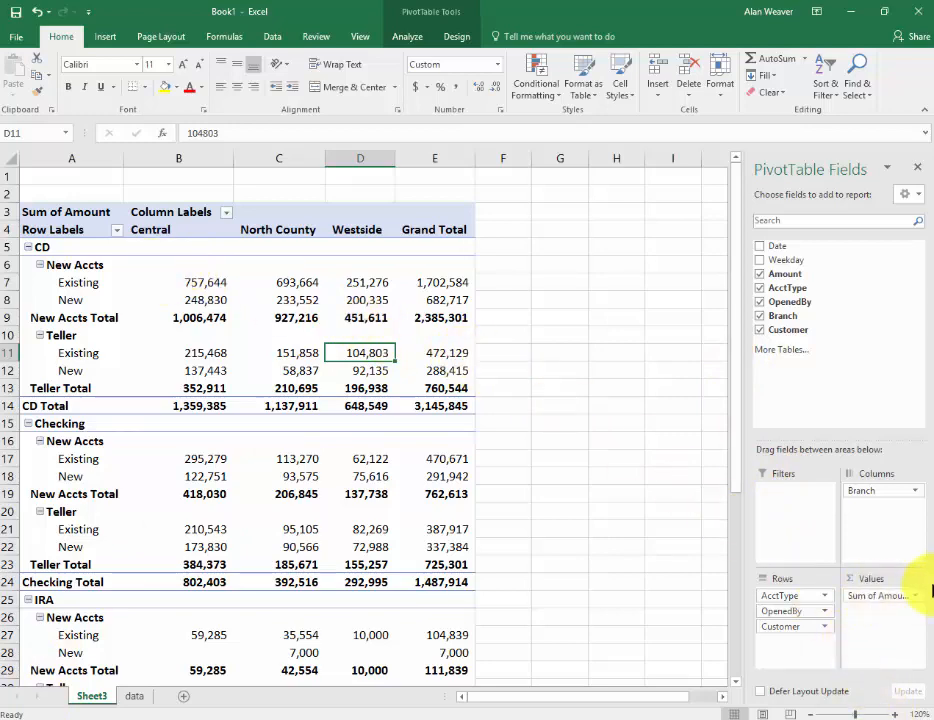
left_click_drag(792, 626, 519, 636)
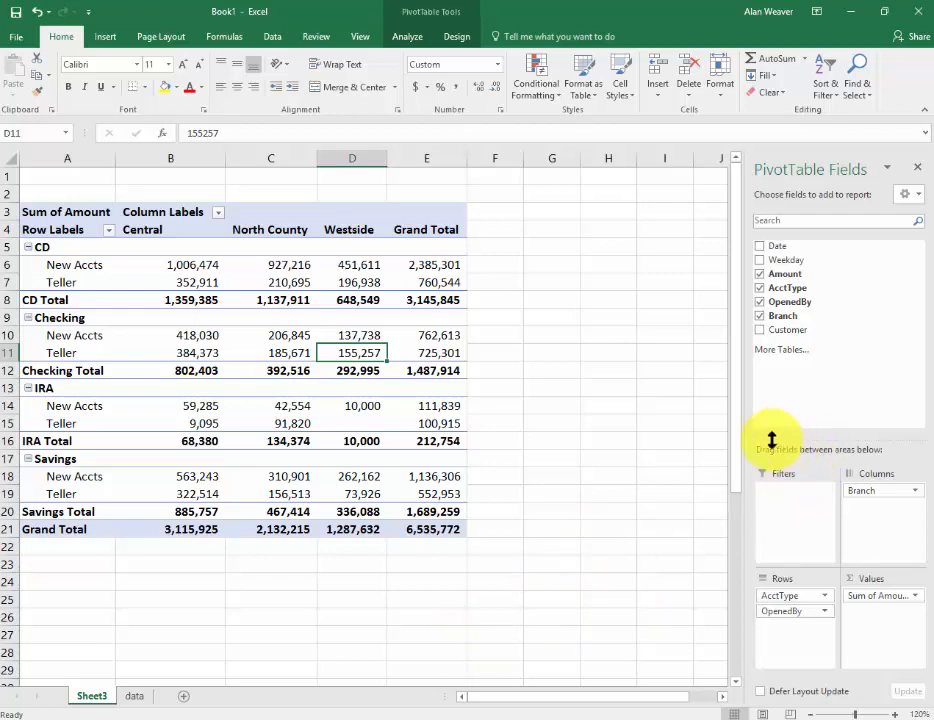
Step: Add the Weekday field to the PivotTable rows and move it to the report filters
left_click(760, 260)
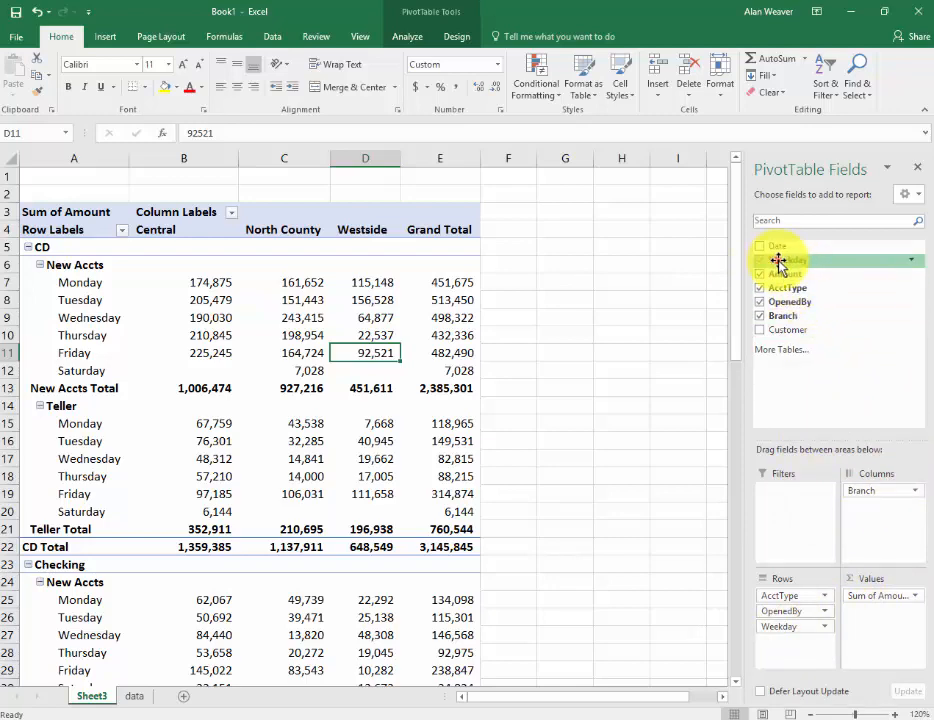
left_click_drag(778, 262, 807, 477)
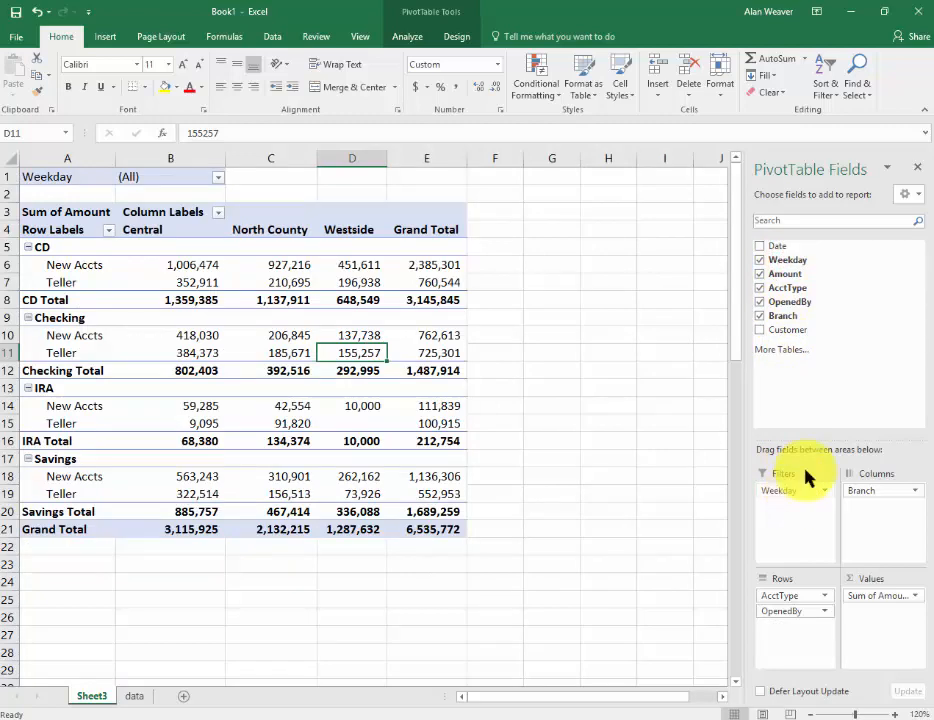
Step: Filter the PivotTable to Wednesday, and switch the Weekday filter to Thursday
left_click(217, 181)
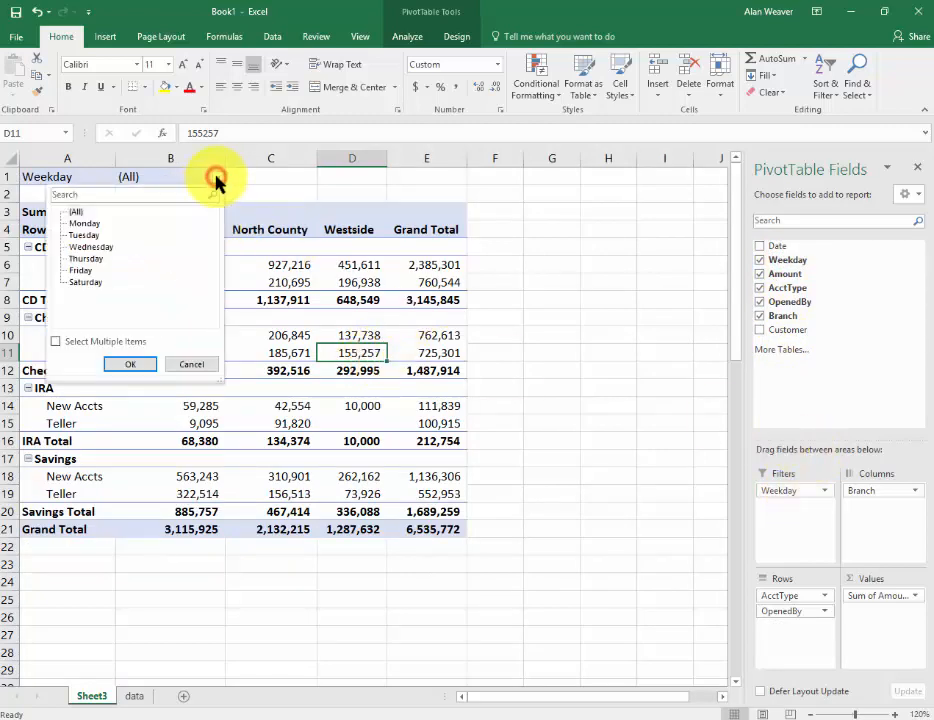
left_click(72, 247)
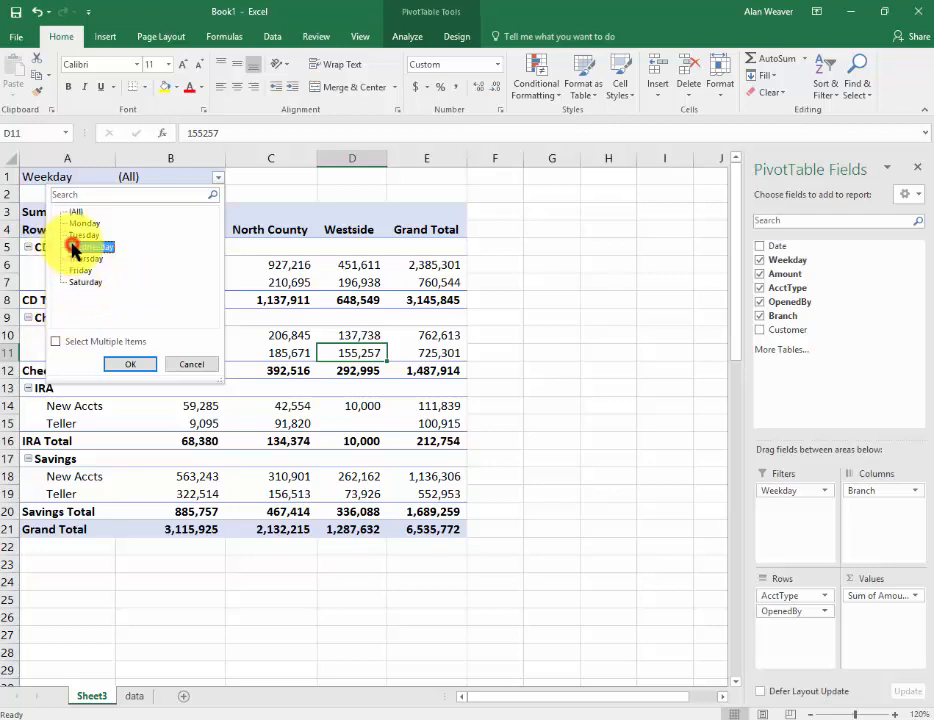
left_click(136, 365)
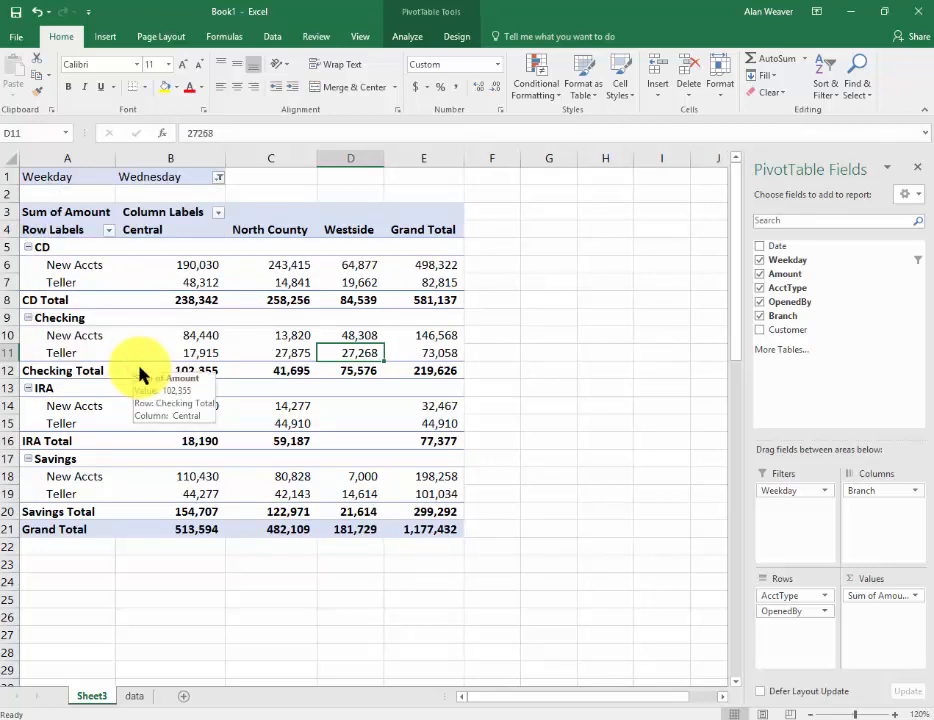
left_click(216, 177)
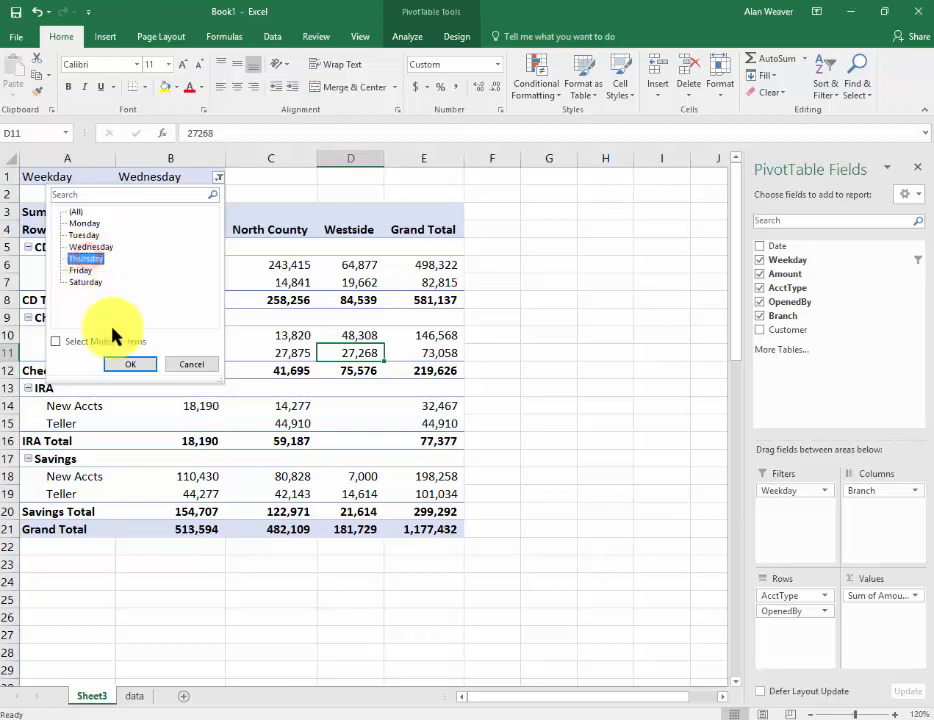
left_click(130, 364)
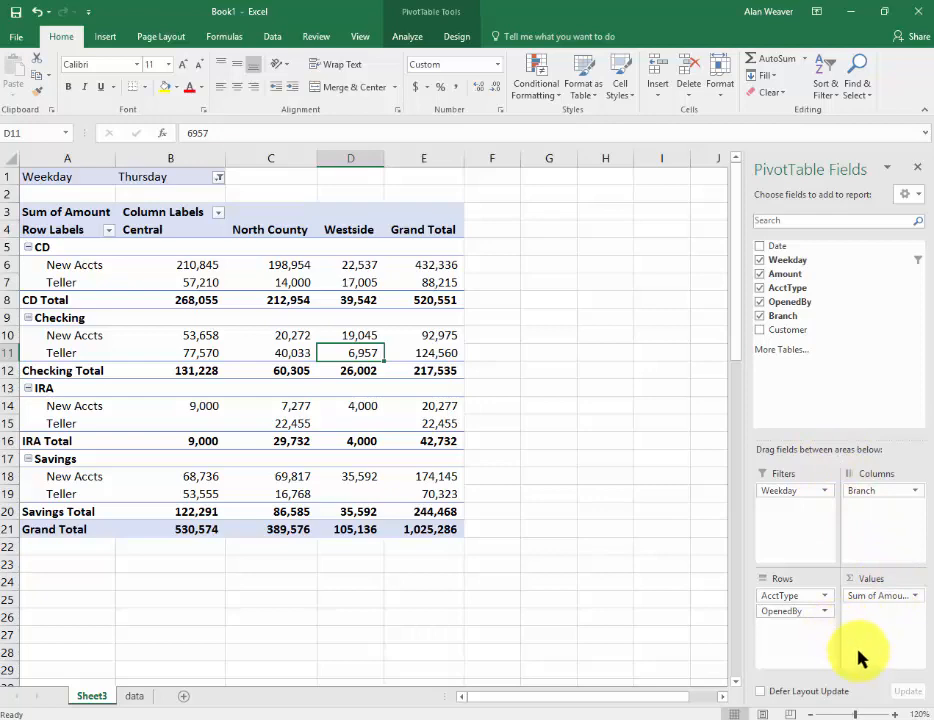
Step: Move Branch from the columns to the report filters and show only North County
left_click(874, 491)
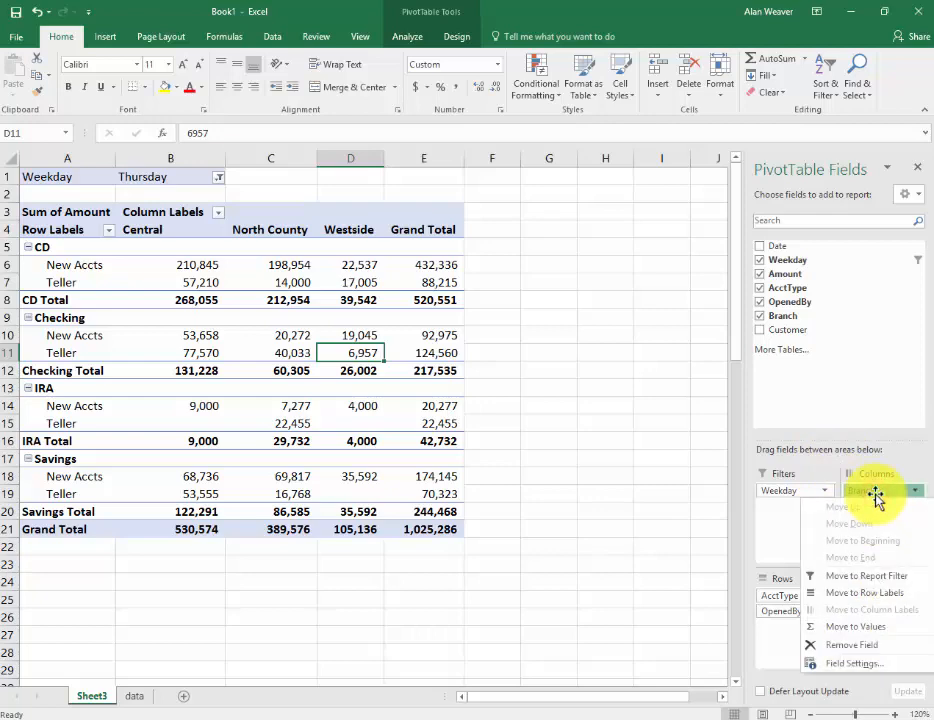
left_click_drag(874, 492, 800, 528)
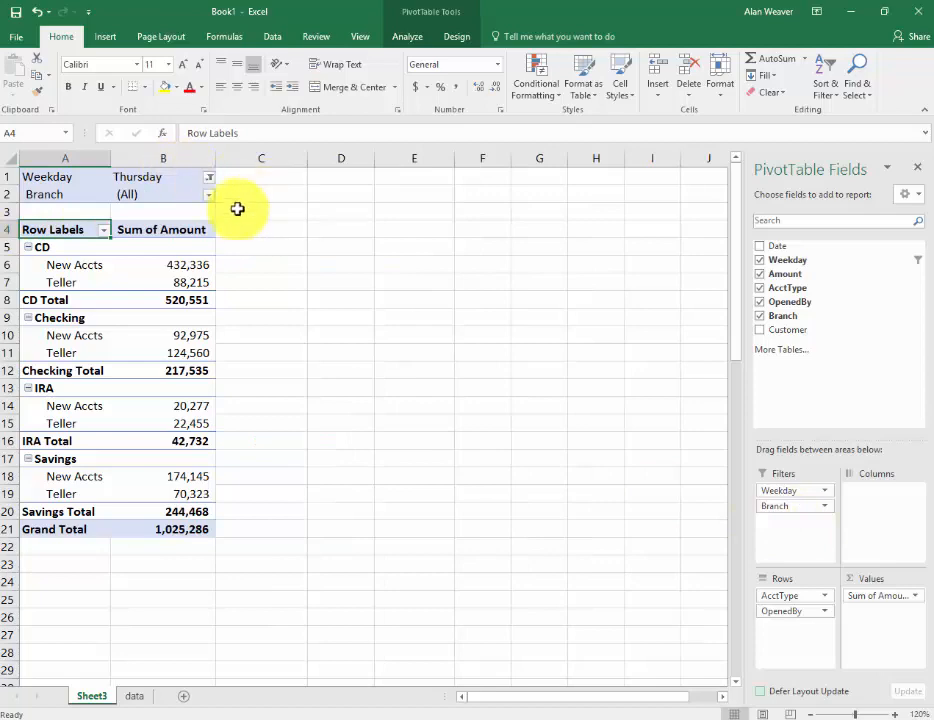
left_click(208, 194)
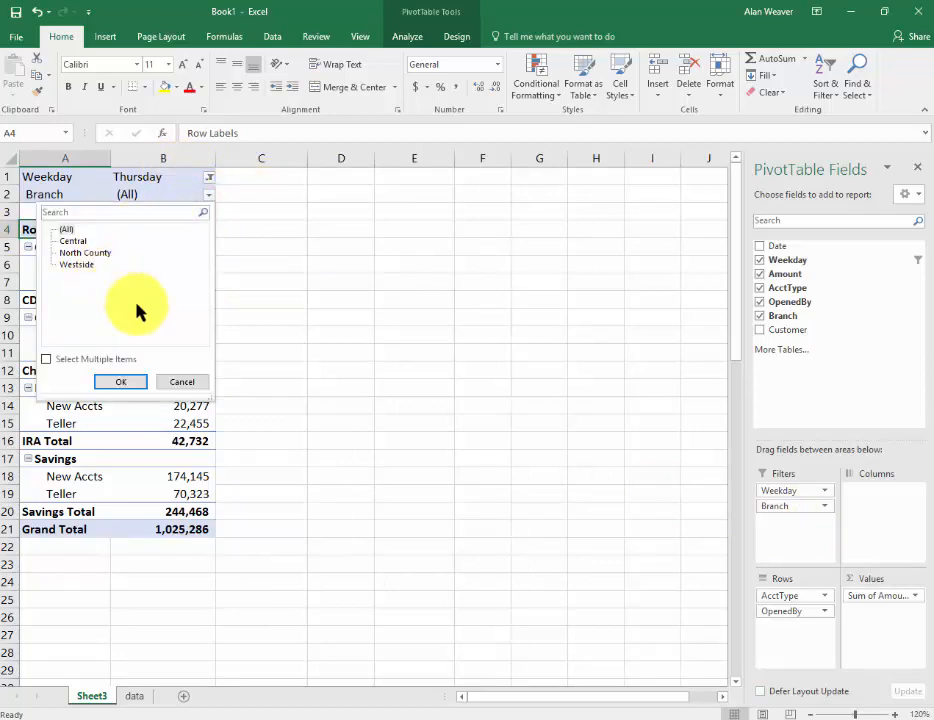
left_click(88, 252)
left_click(120, 381)
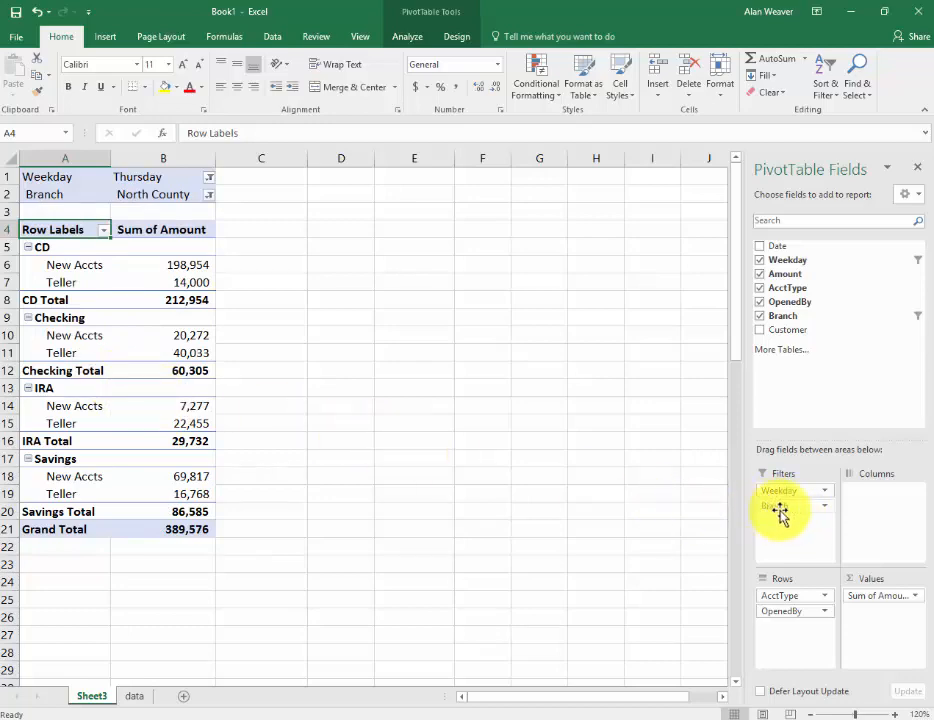
Step: Return Branch to the PivotTable columns and replace Weekday with Date as the report filter
left_click_drag(771, 510, 880, 497)
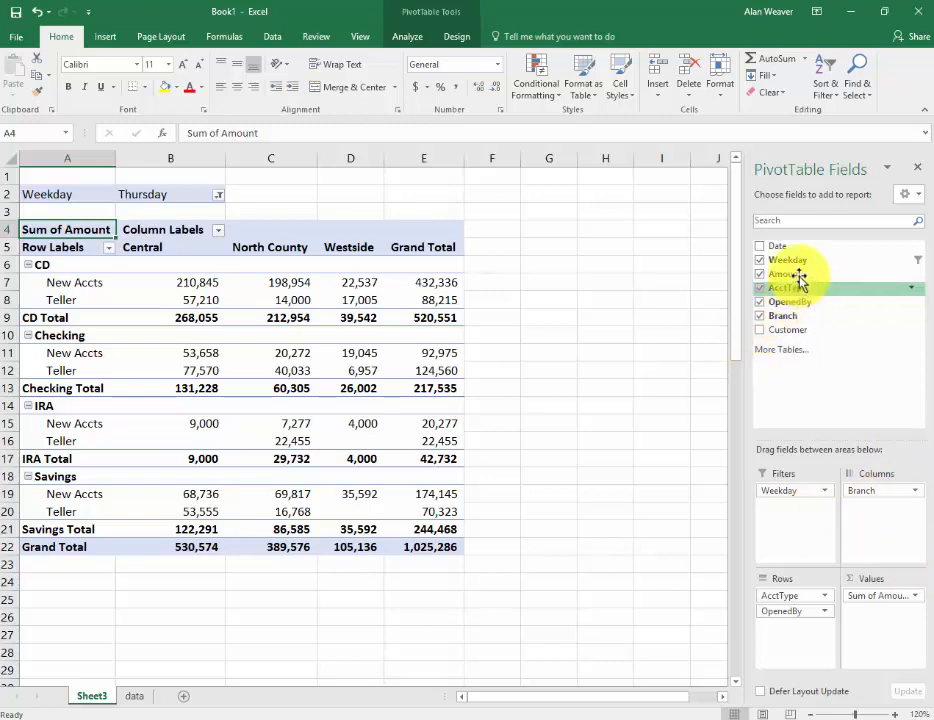
left_click_drag(760, 250, 789, 520)
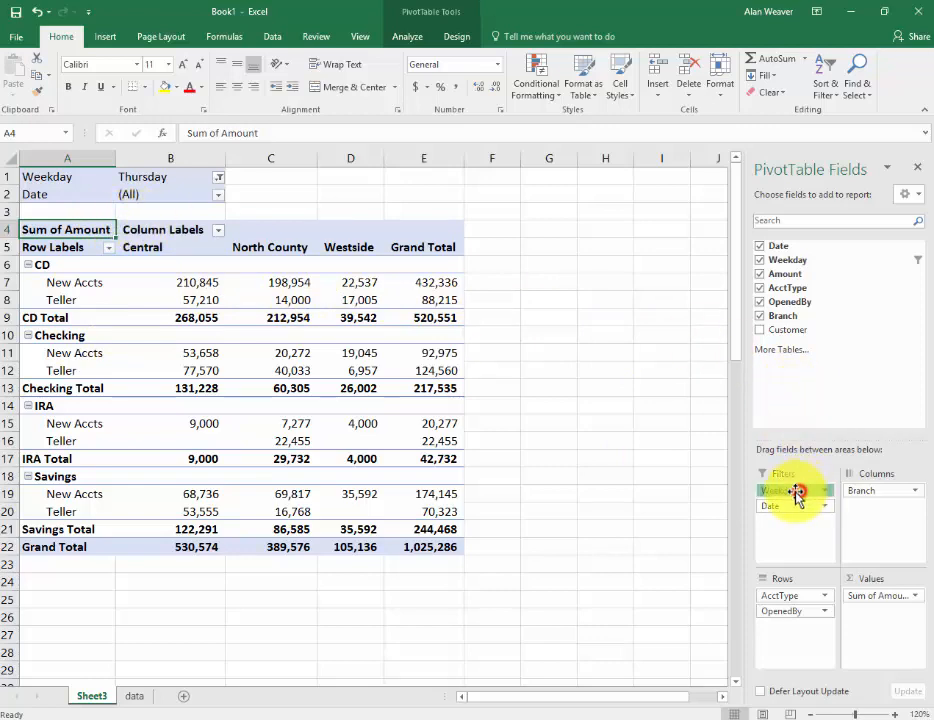
left_click_drag(797, 492, 617, 457)
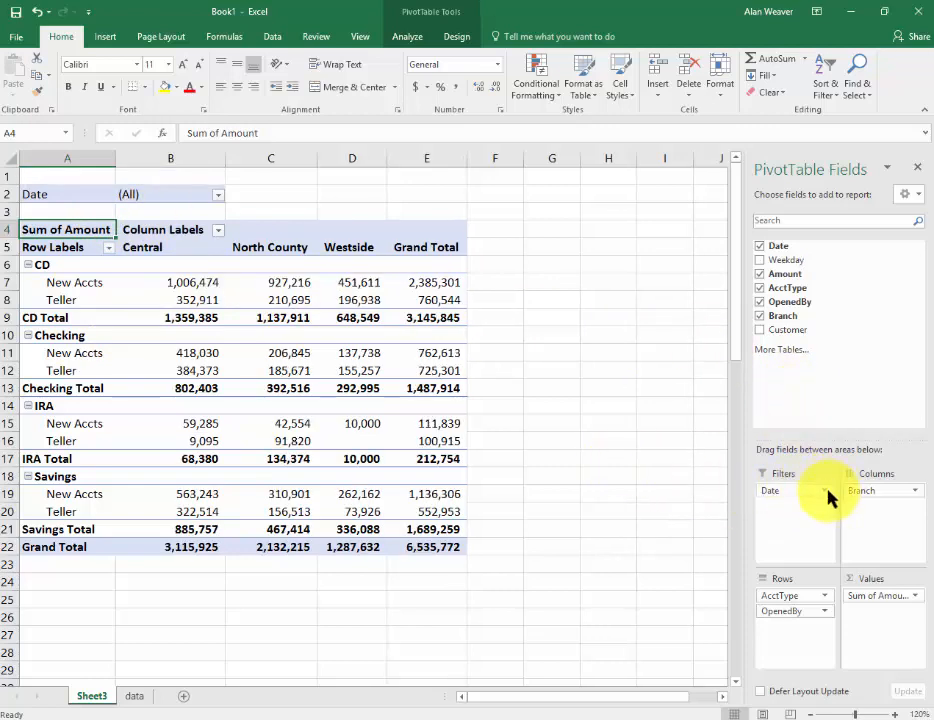
Step: Filter the PivotTable's Date report filter to show only Nov-06
left_click(218, 195)
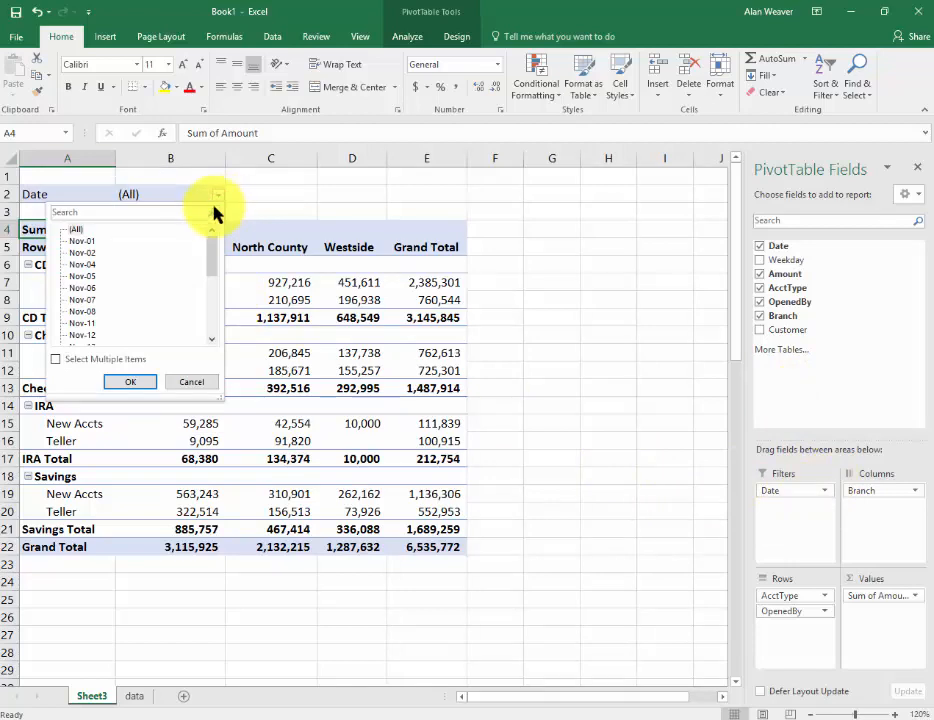
mouse_move(209, 263)
left_mouse_down()
mouse_move(215, 327)
mouse_move(223, 250)
left_mouse_up()
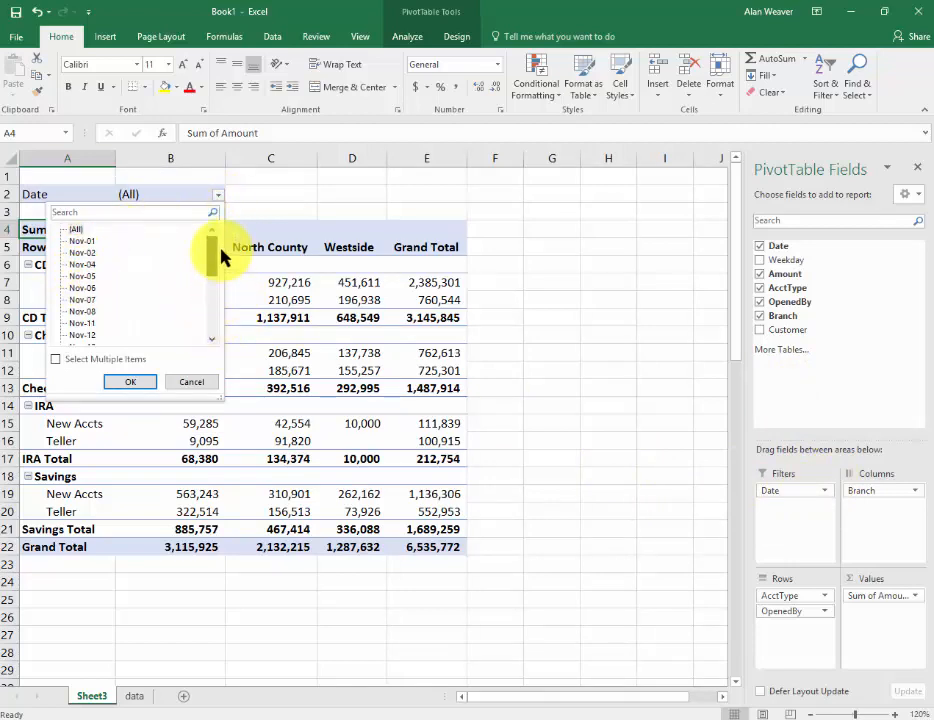
left_click(80, 287)
left_click(127, 381)
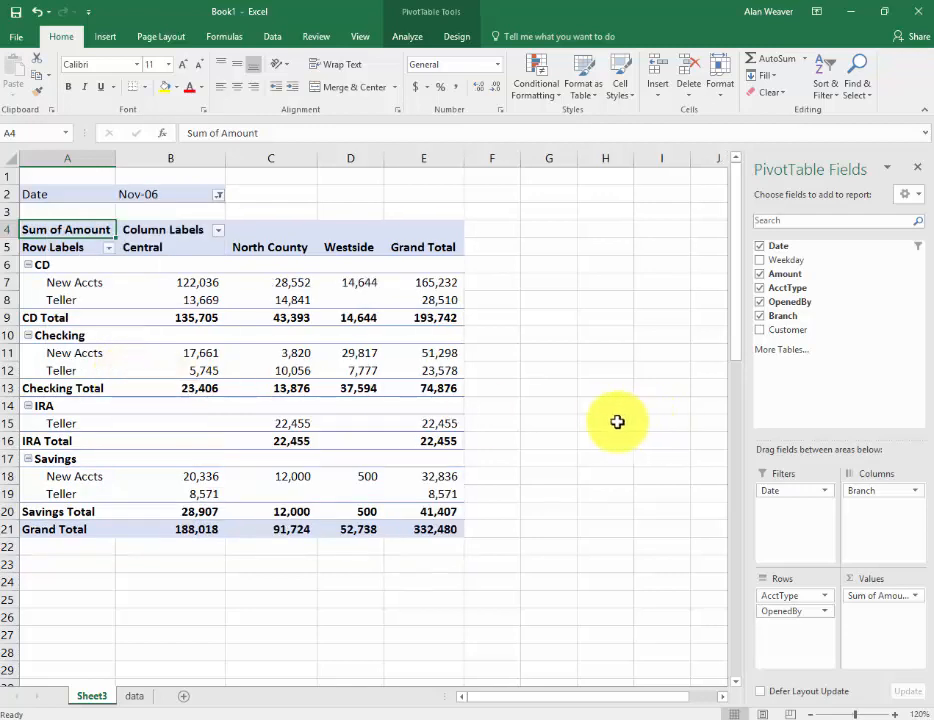
Step: On the data sheet, change the first record's Amount in cell C2 to 5000000
mouse_move(204, 423)
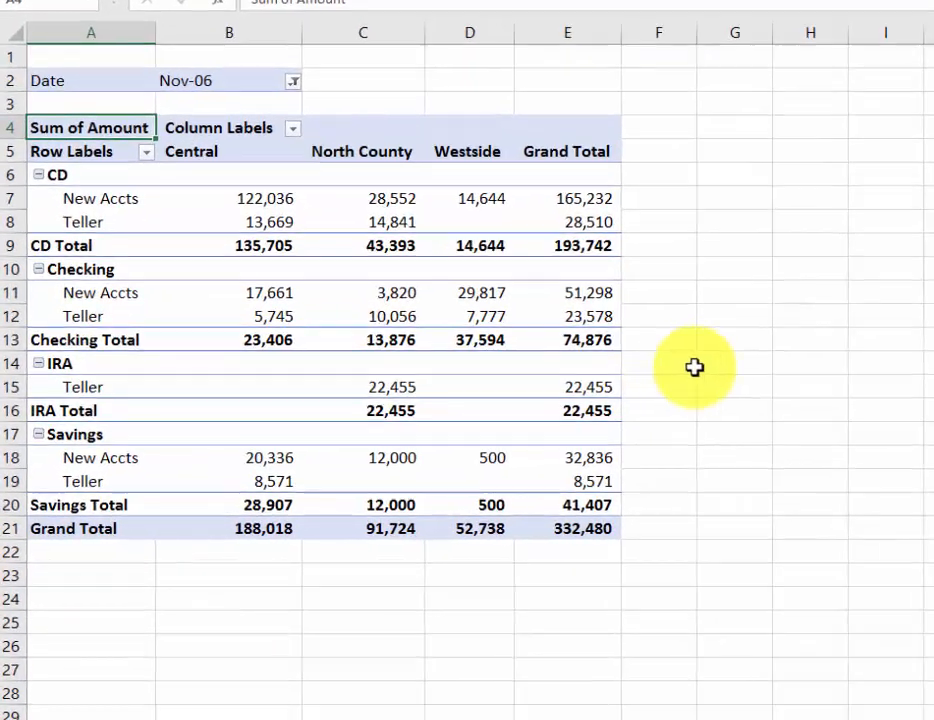
left_click(517, 407)
left_click(388, 407)
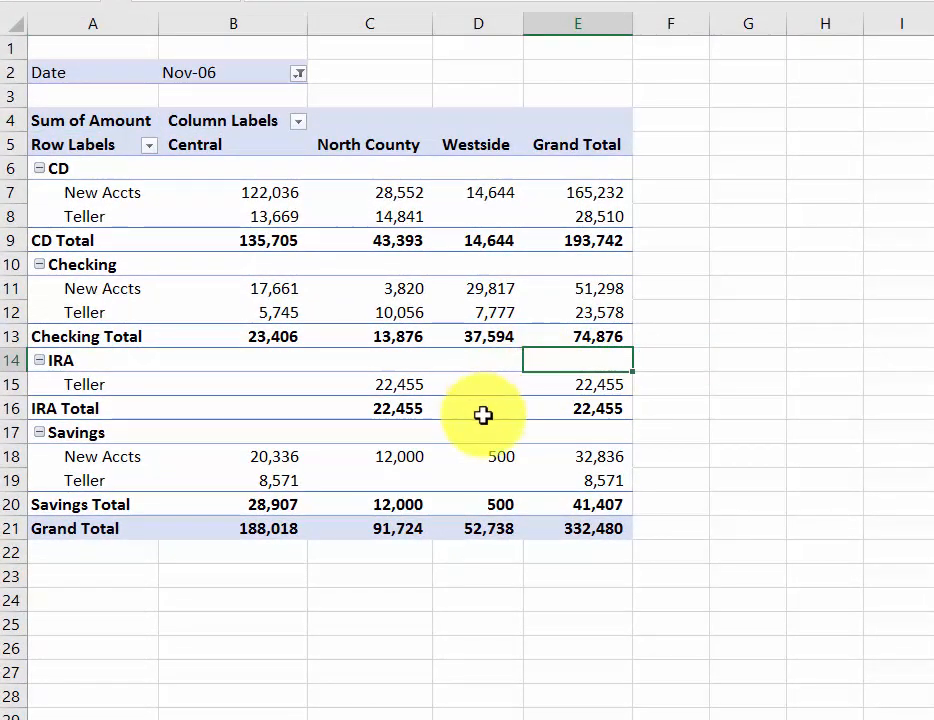
left_click(181, 719)
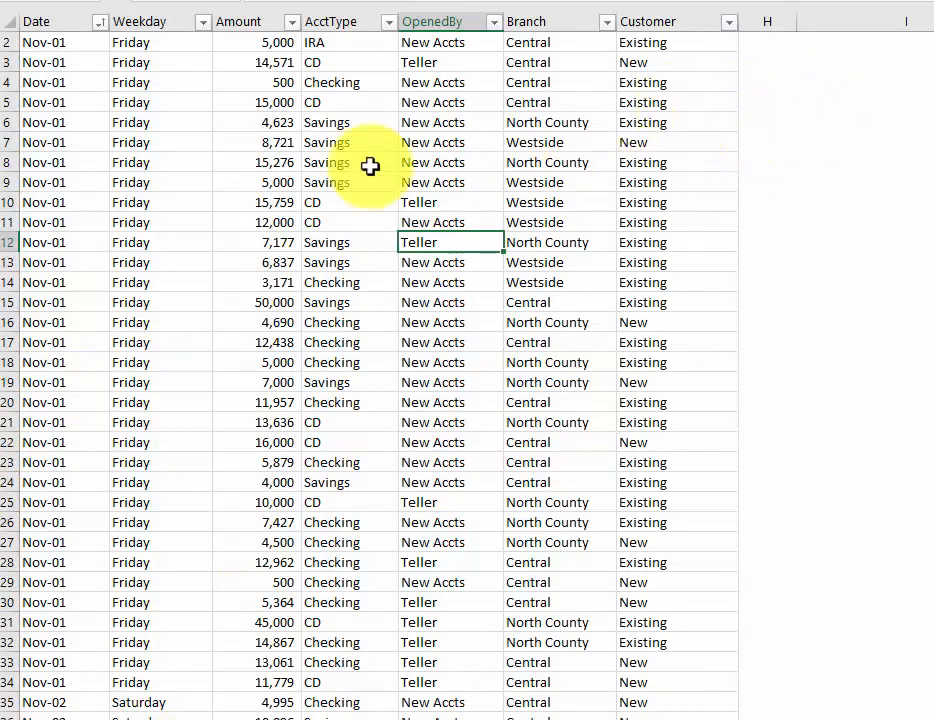
left_click(350, 142)
left_click(265, 36)
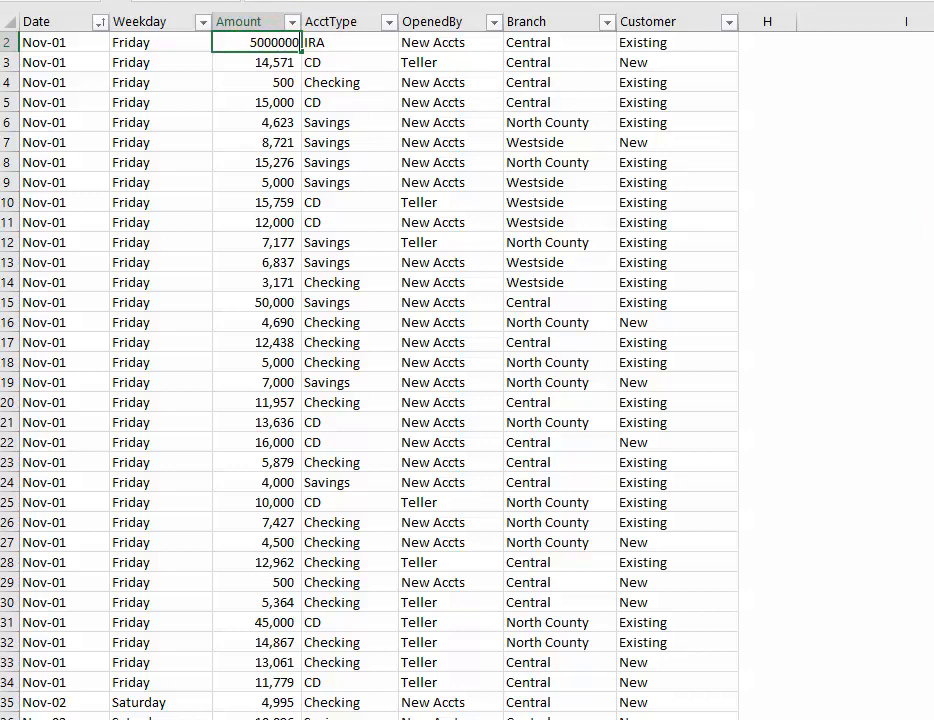
key("Return")
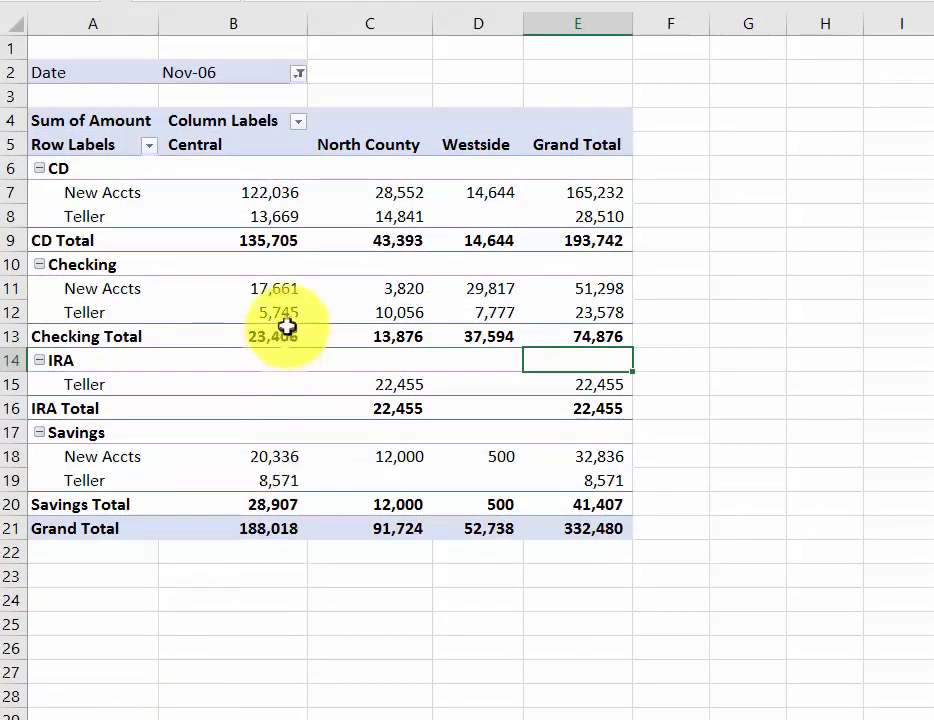
Step: Allow multiple items in the PivotTable's Date filter and select Nov-02, Nov-04, Nov-05 and Nov-11
left_click(288, 318)
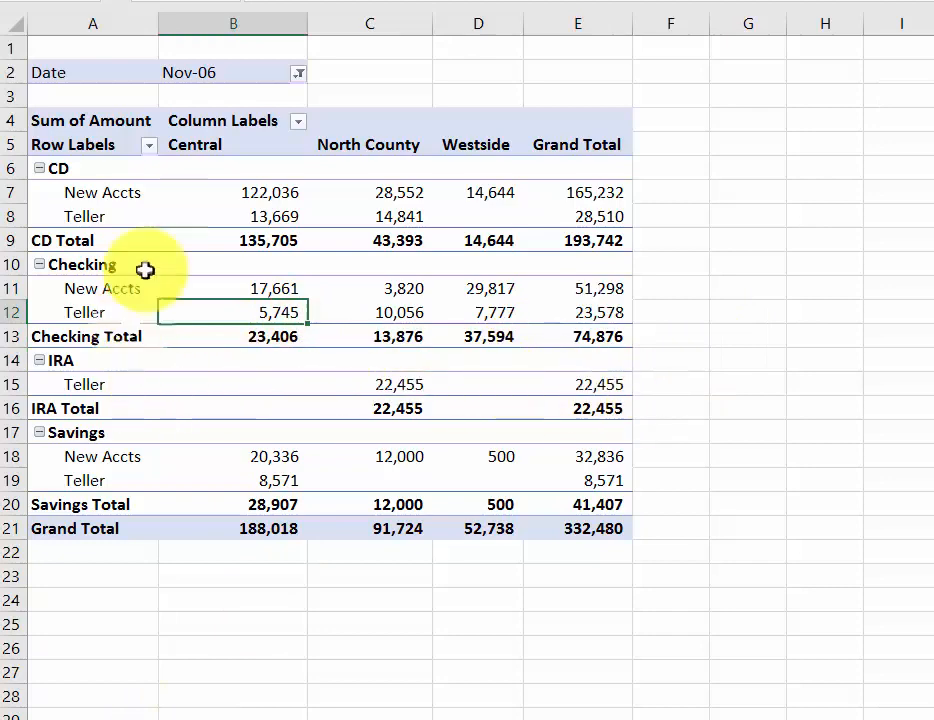
left_click(299, 74)
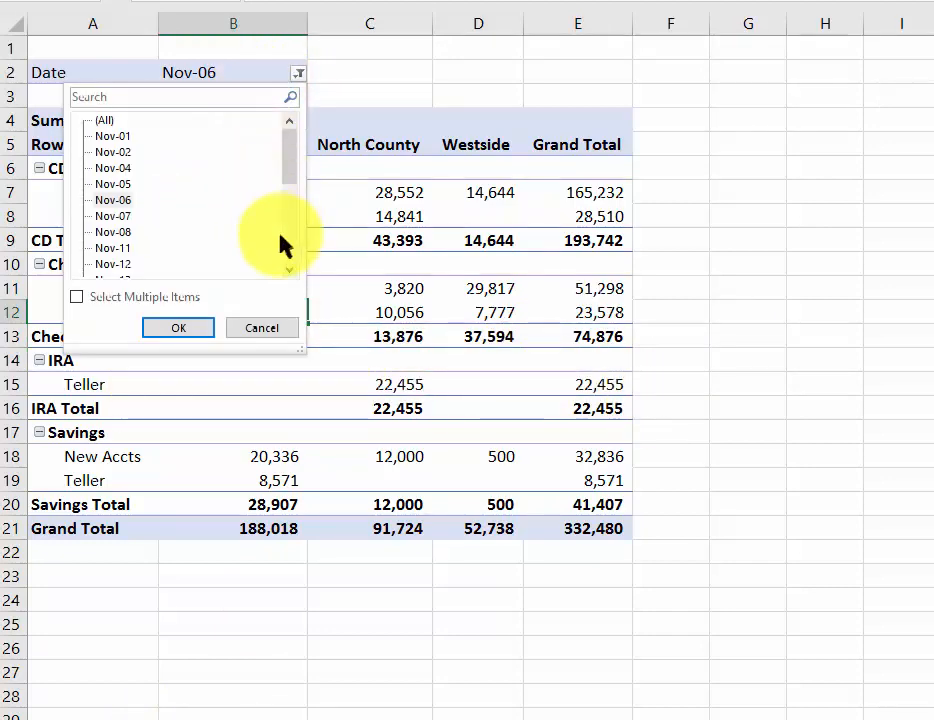
left_click_drag(283, 172, 317, 129)
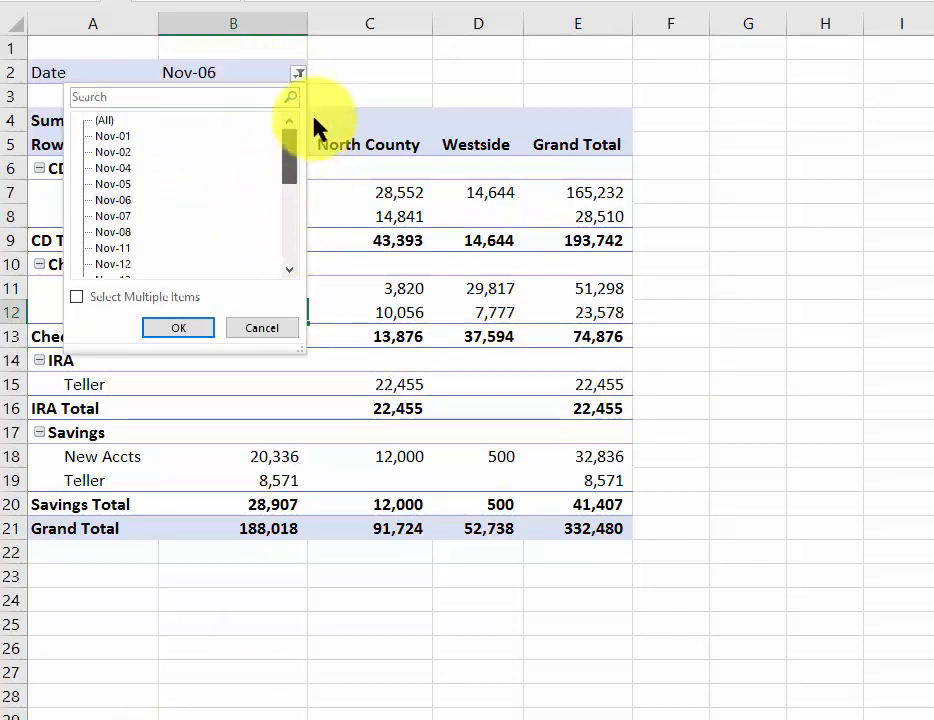
left_click(106, 215)
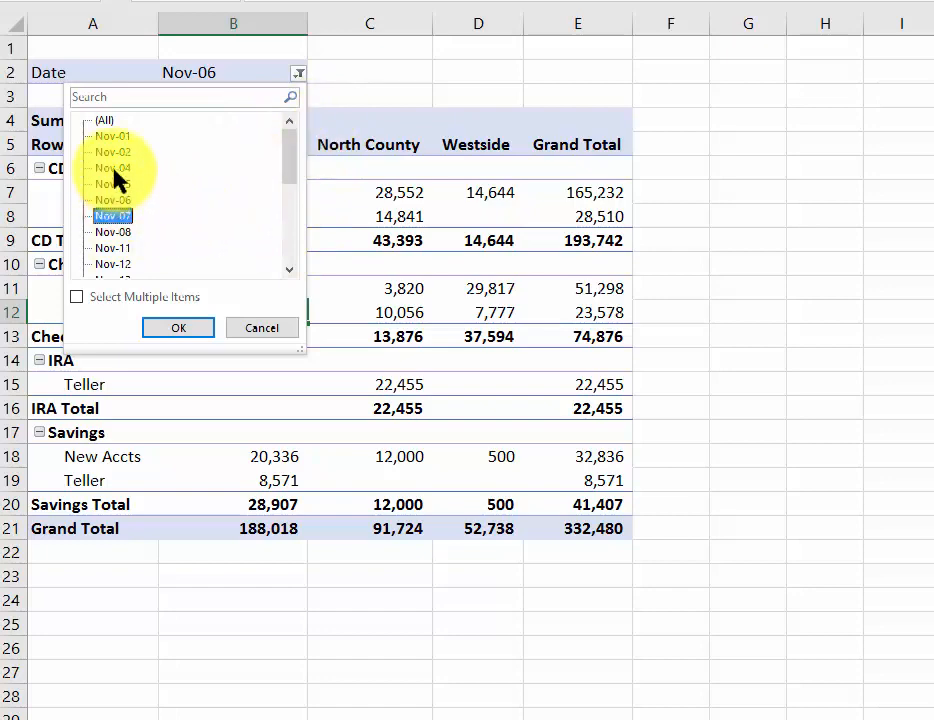
left_click(112, 168)
left_click(116, 150)
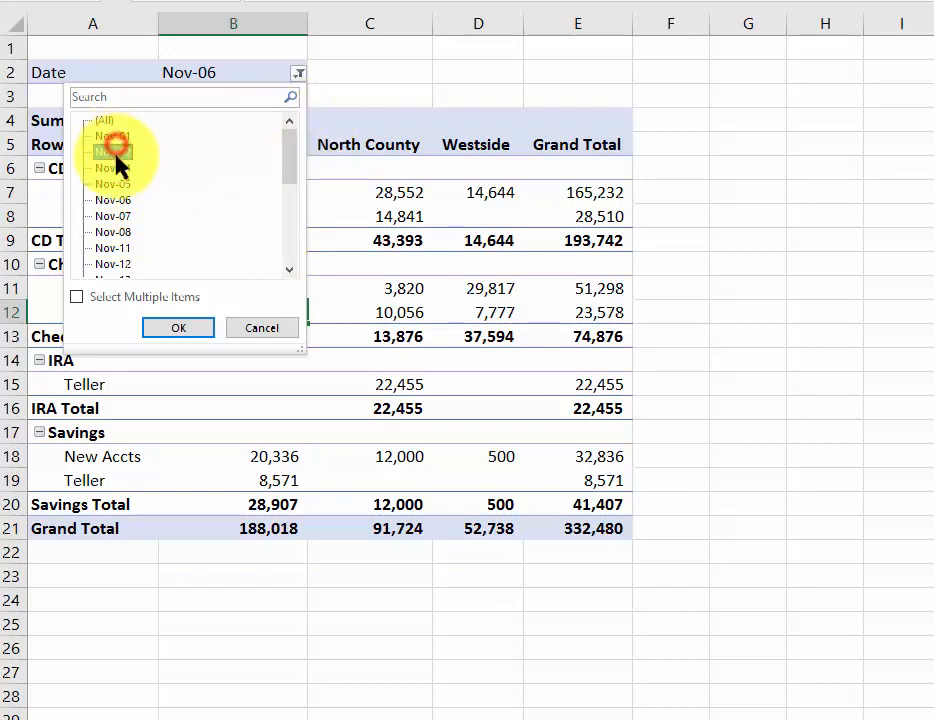
left_click(75, 297)
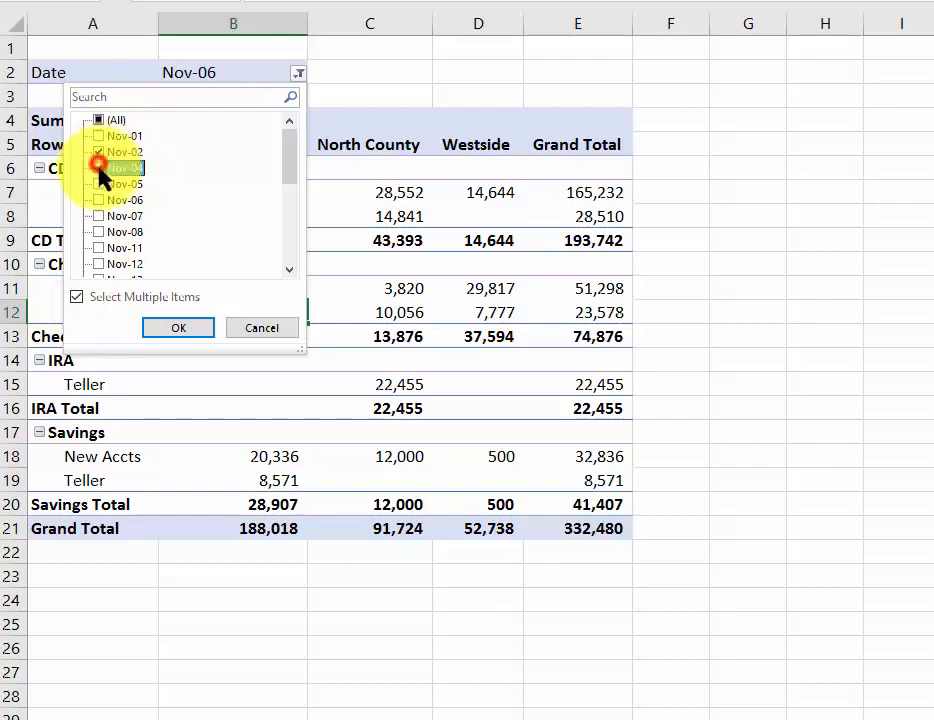
left_click(98, 183)
left_click(98, 247)
left_click(178, 328)
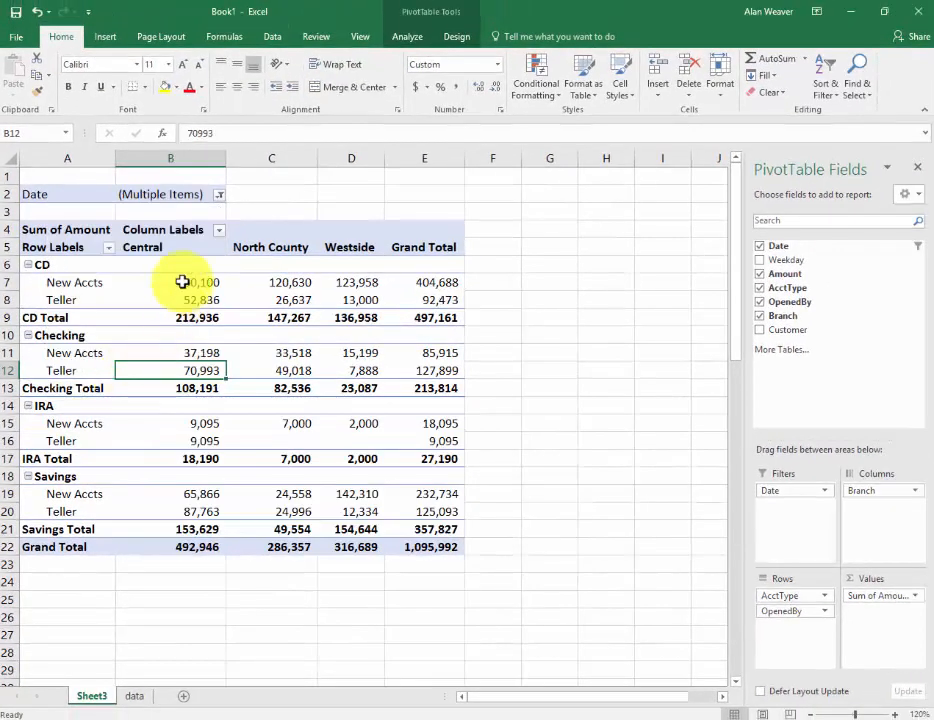
Step: Reset the Date filter to all dates and remove the Date field from the PivotTable
left_click(219, 195)
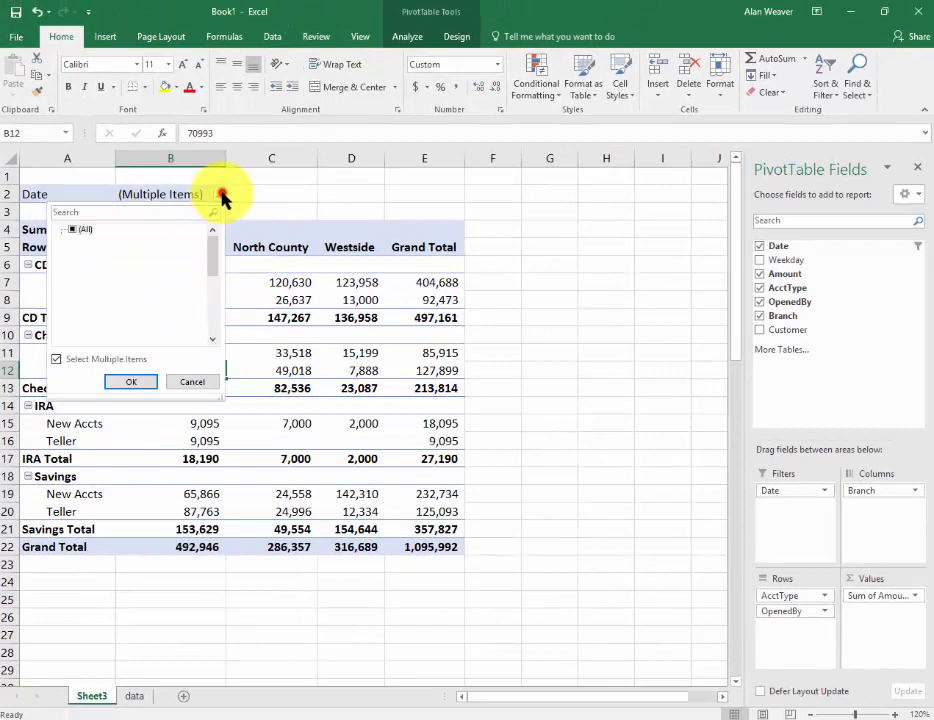
left_click(74, 233)
left_click(130, 382)
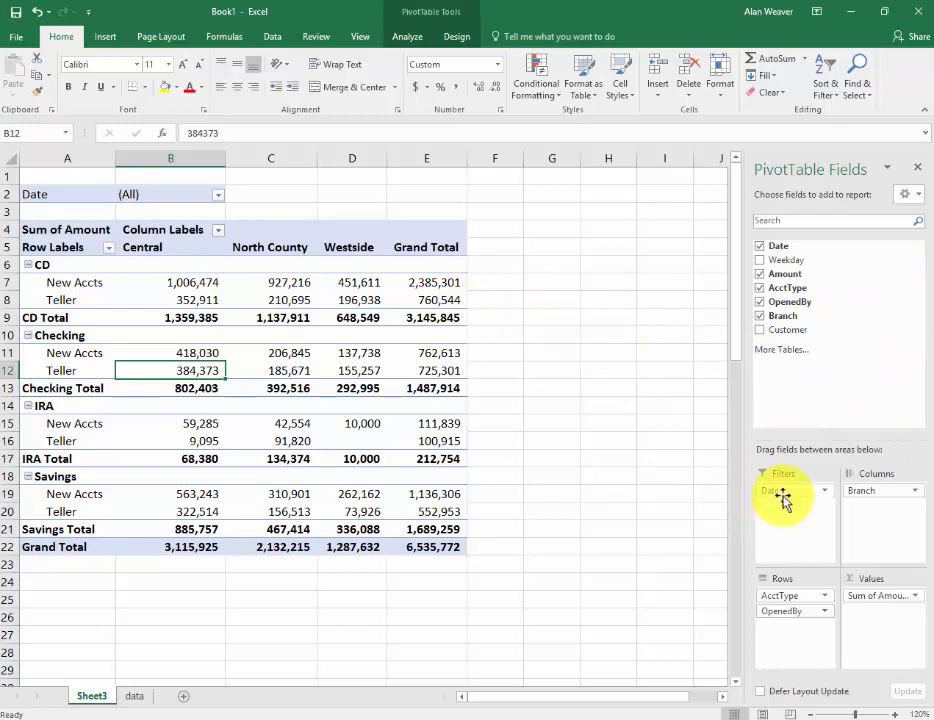
left_click_drag(783, 497, 575, 465)
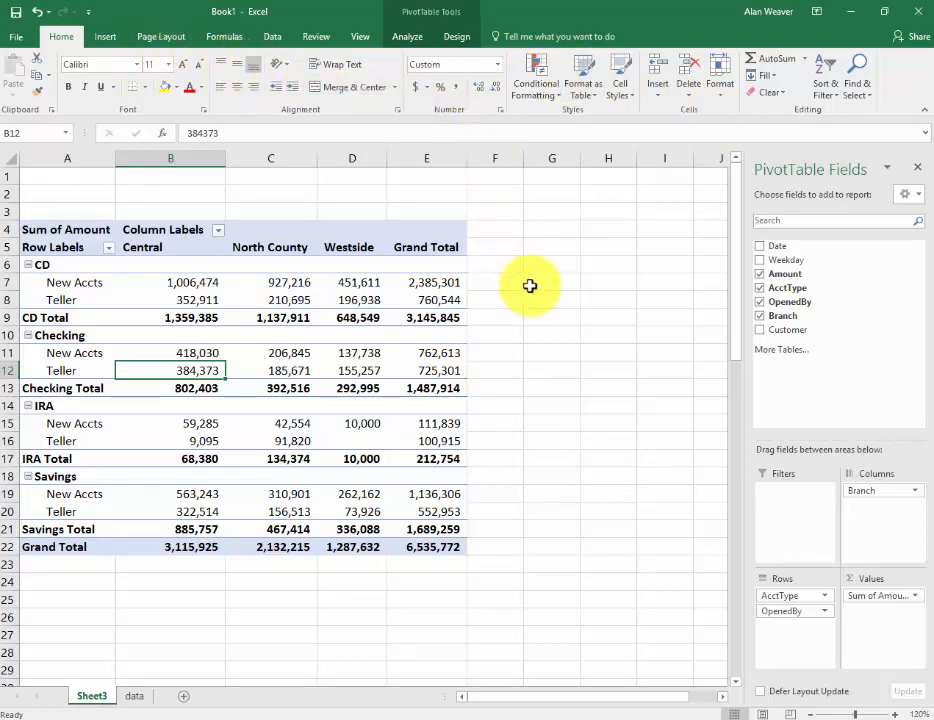
Step: Refresh the PivotTable on Sheet3 to bring in the edited source amount
left_click(362, 320)
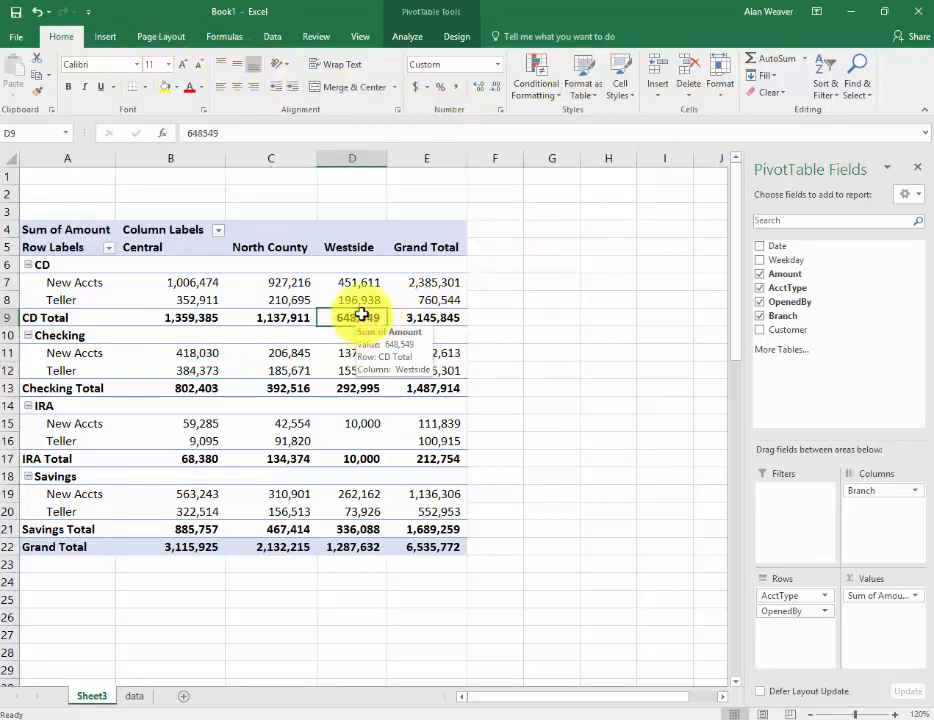
left_click(450, 17)
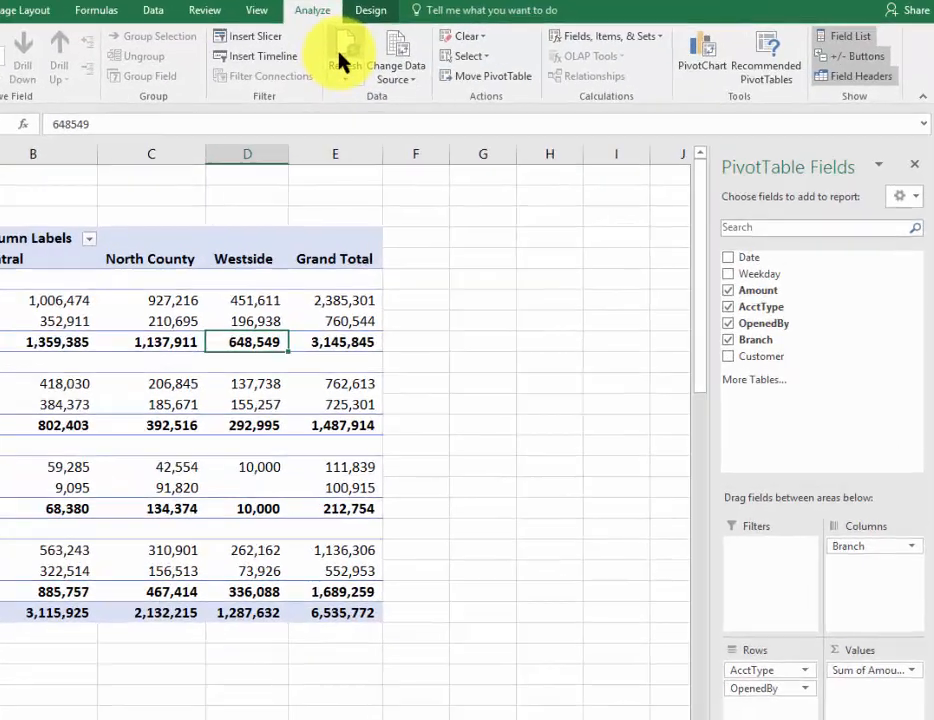
left_click(429, 74)
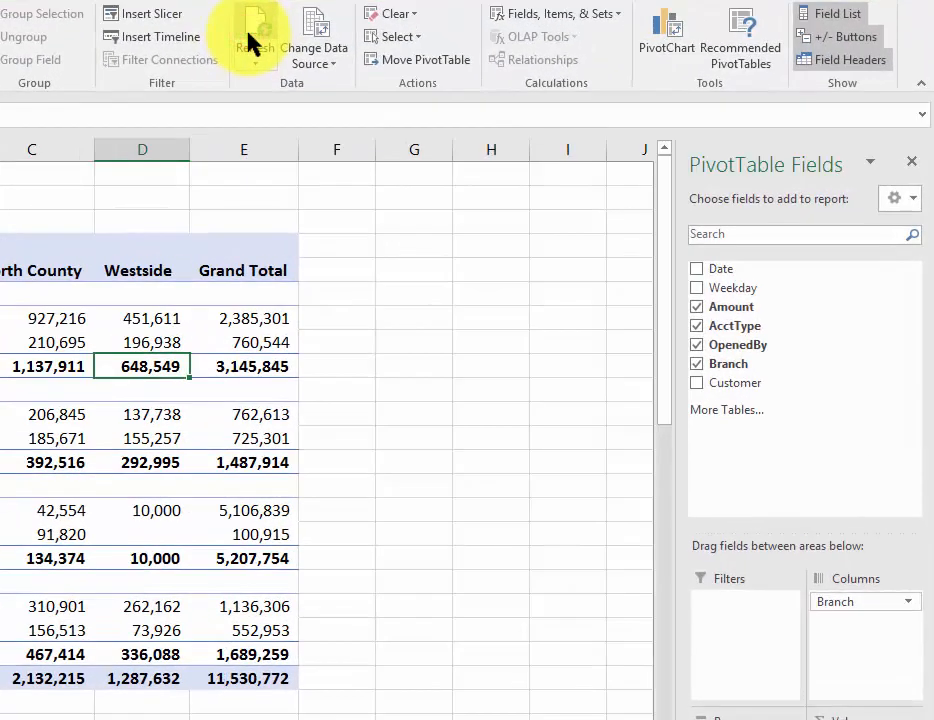
left_click(254, 64)
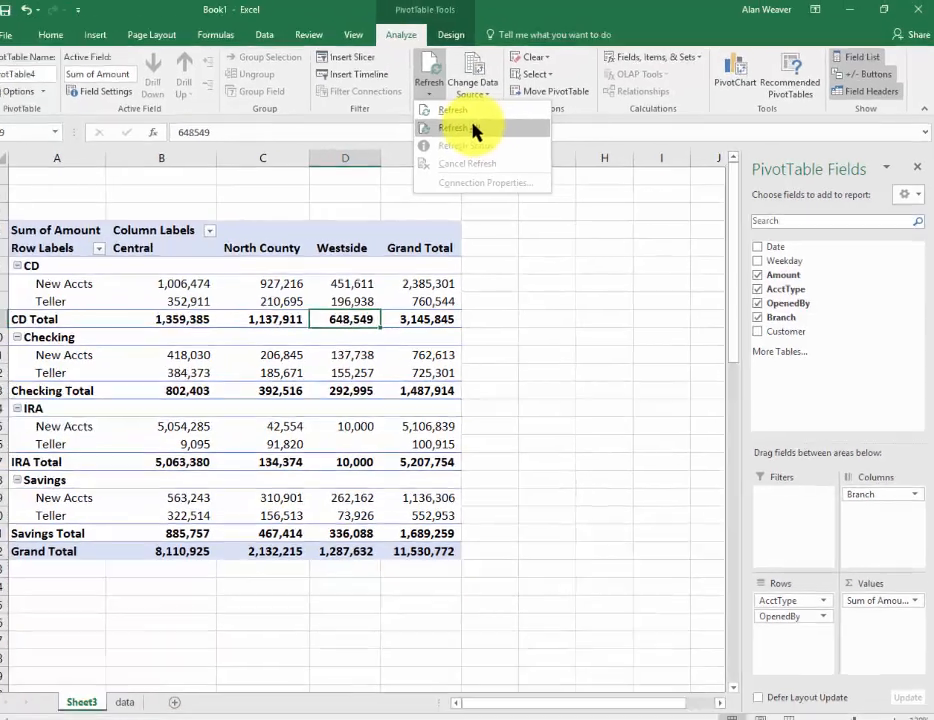
left_click(313, 110)
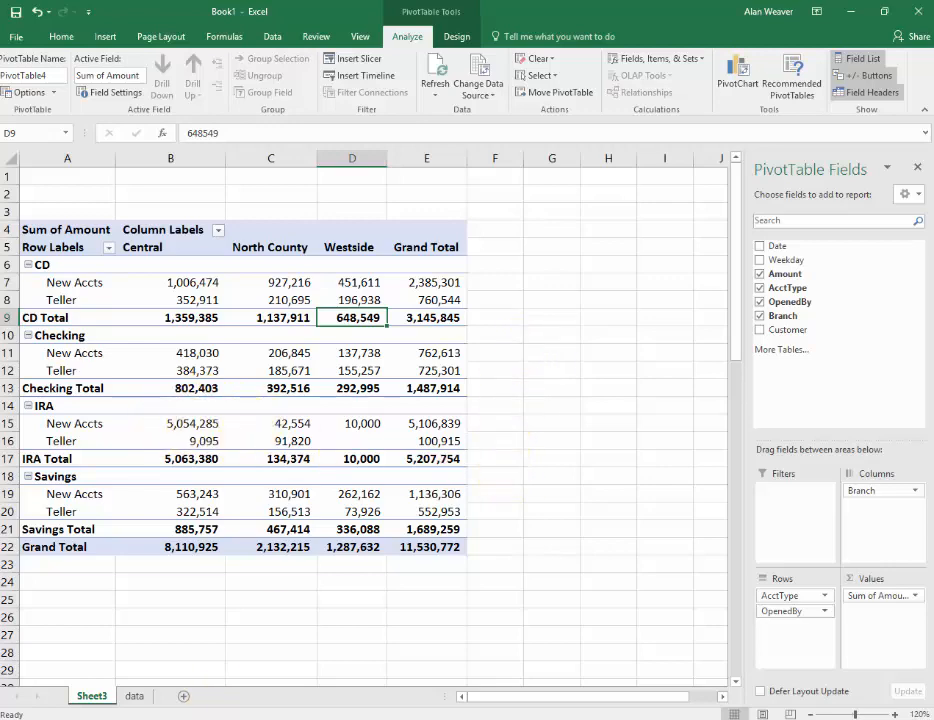
Step: Set the first record's Amount in cell C2 of the data sheet back to 5000
left_click(136, 697)
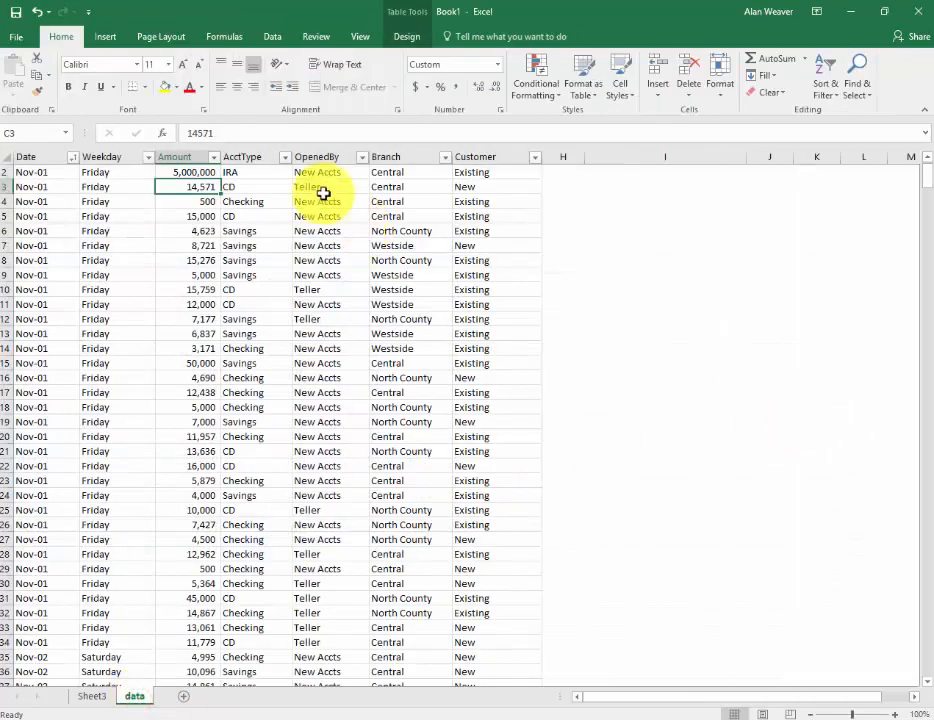
left_click(187, 171)
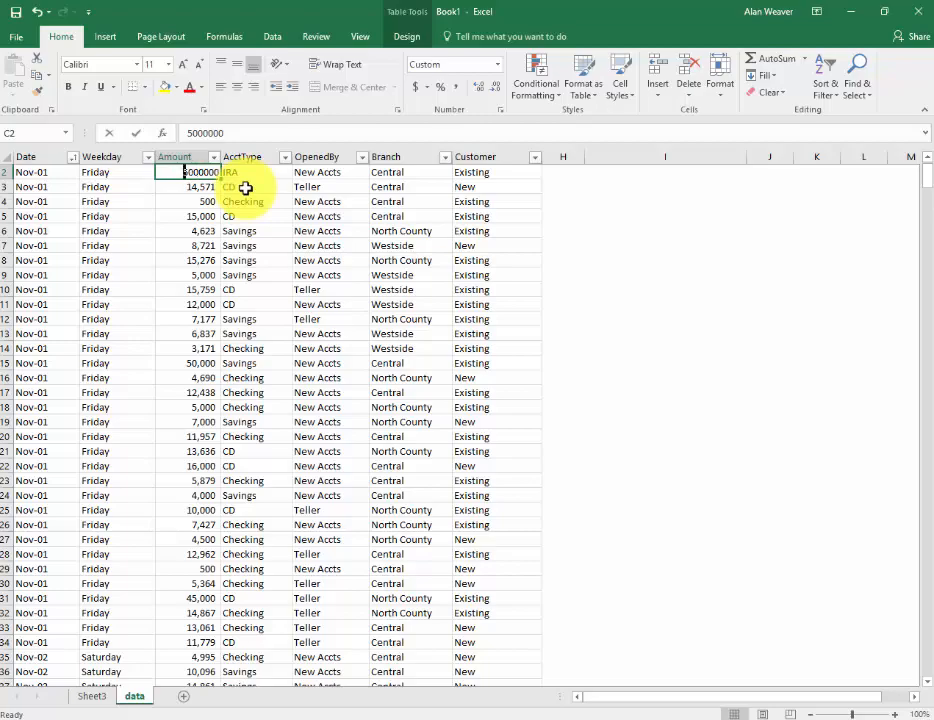
type("5000")
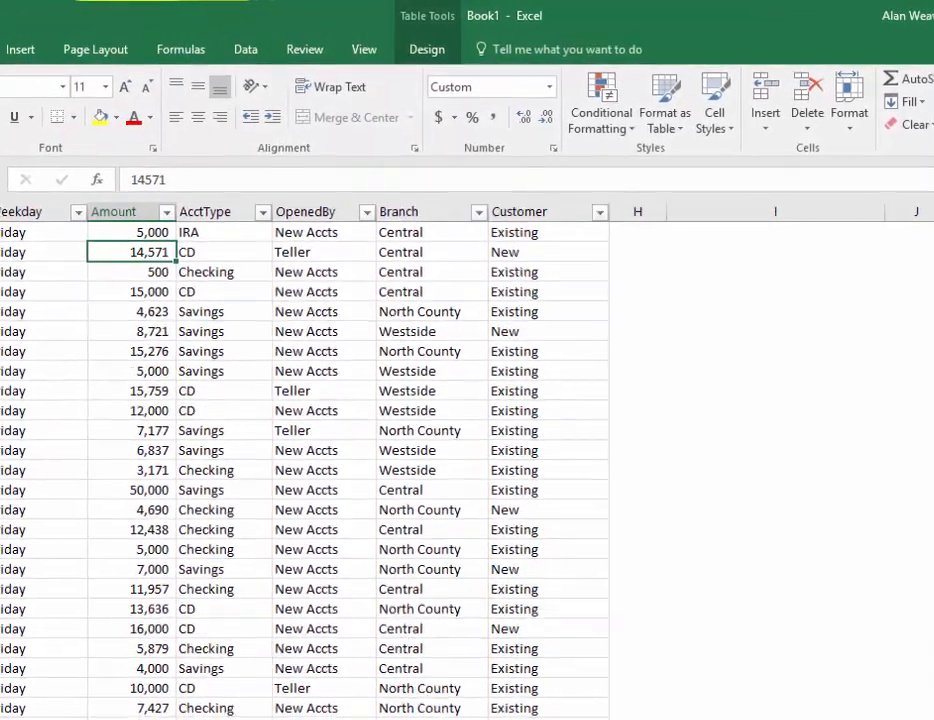
Step: Return to Sheet3 and refresh the PivotTable with the restored source amount
key("ctrl+Page_Up")
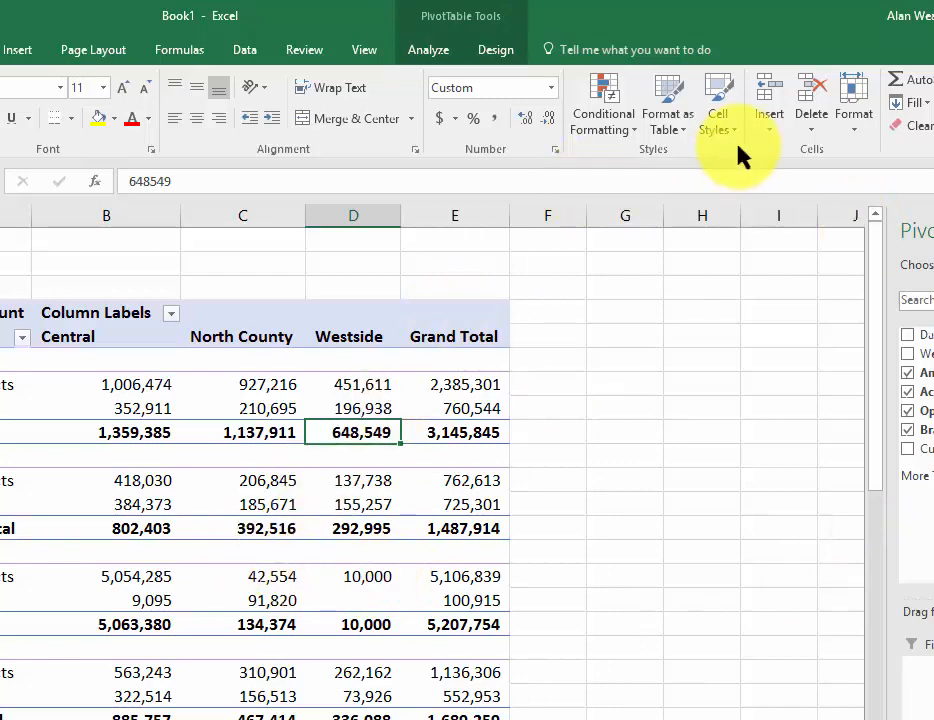
left_click(420, 50)
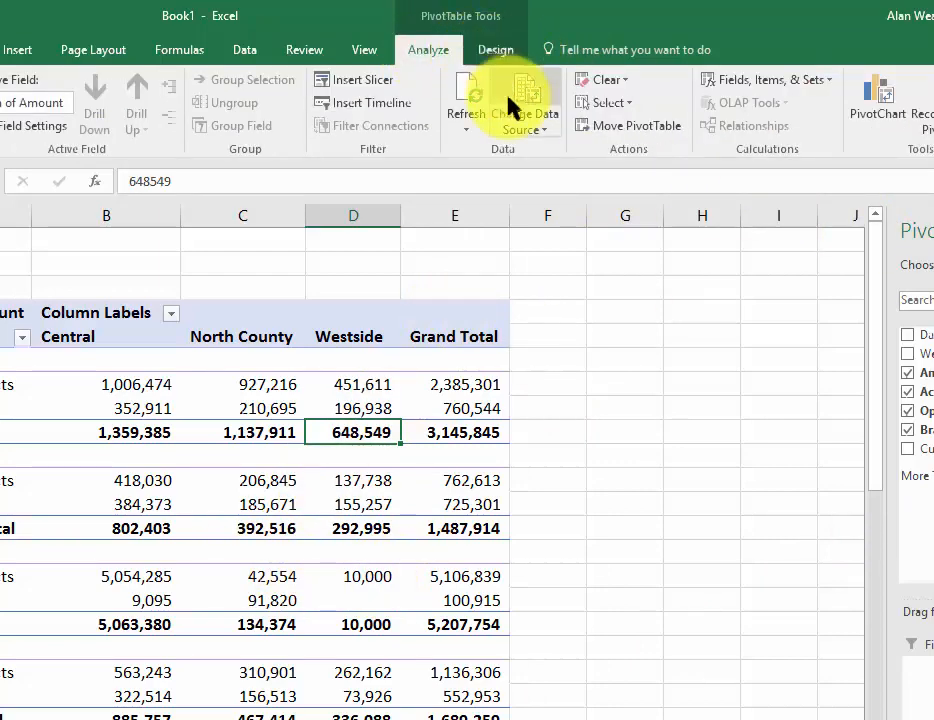
left_click(480, 105)
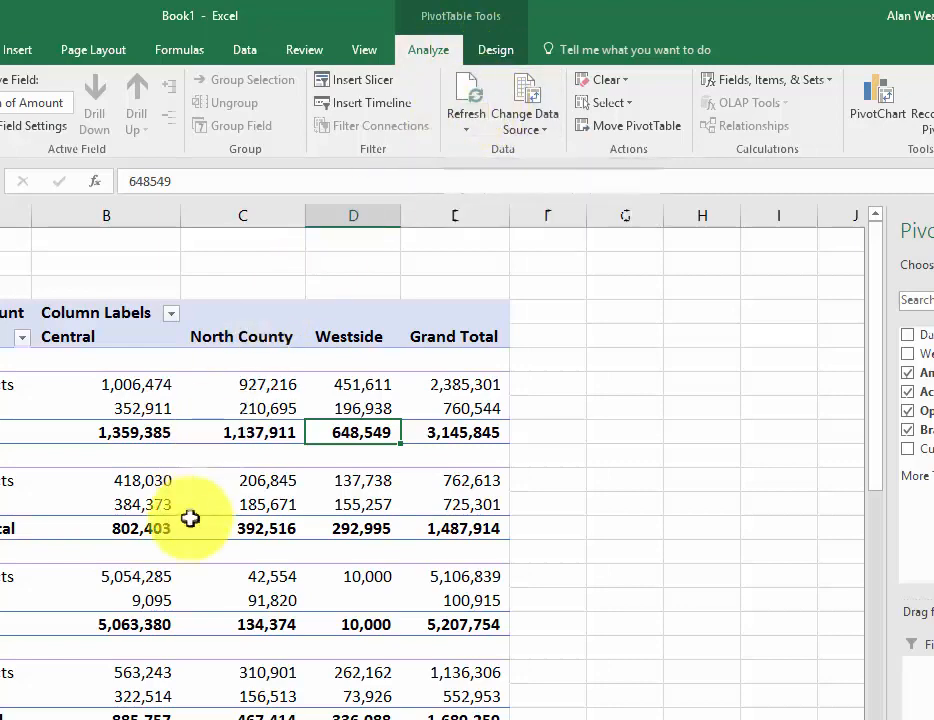
left_click(136, 576)
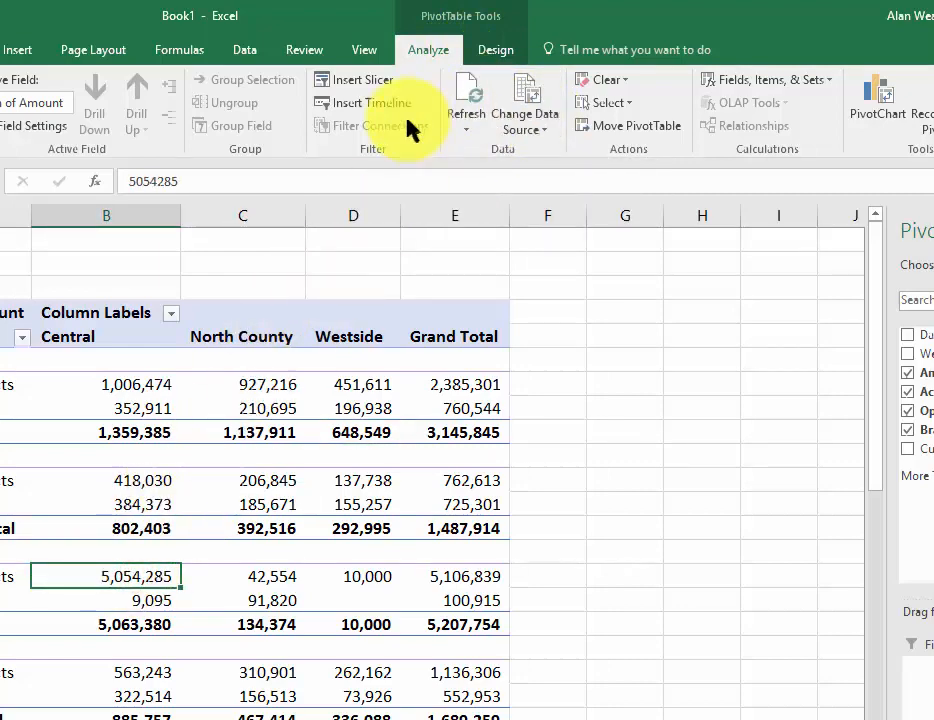
left_click(466, 90)
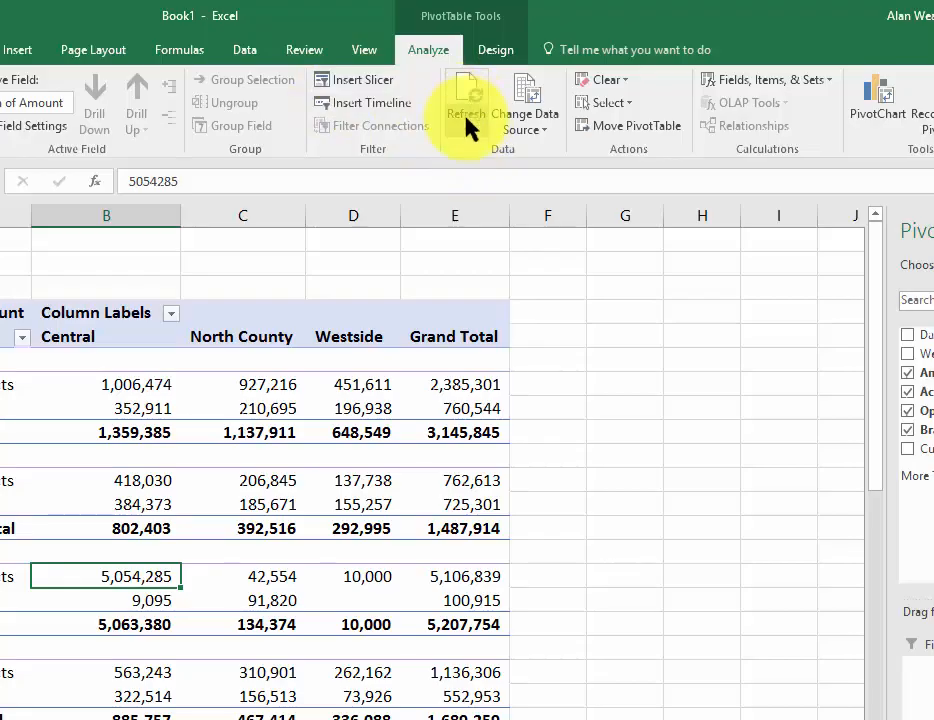
left_click(466, 135)
left_click(484, 191)
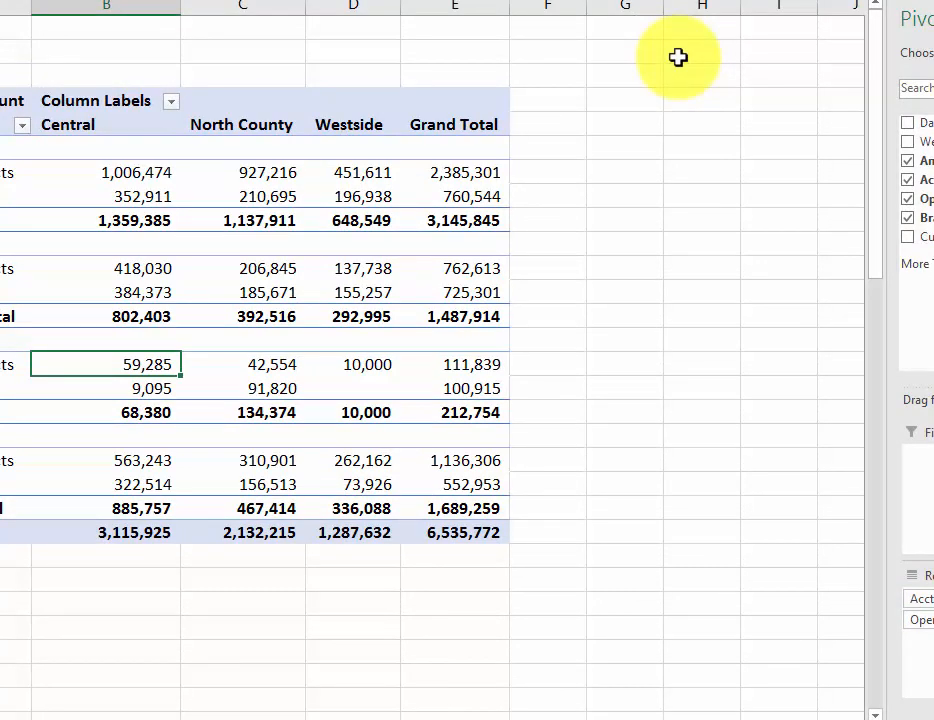
left_click(442, 169)
left_click(180, 108)
left_click(262, 108)
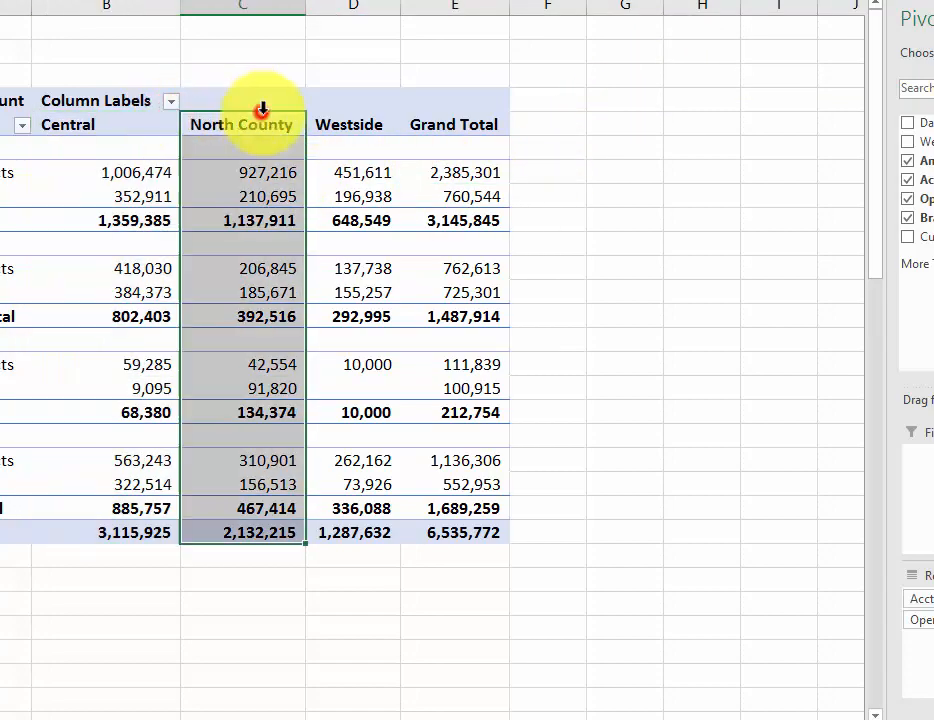
Step: Insert a Branch slicer for the PivotTable and place it over columns G to J, starting at row 1
left_click(386, 223)
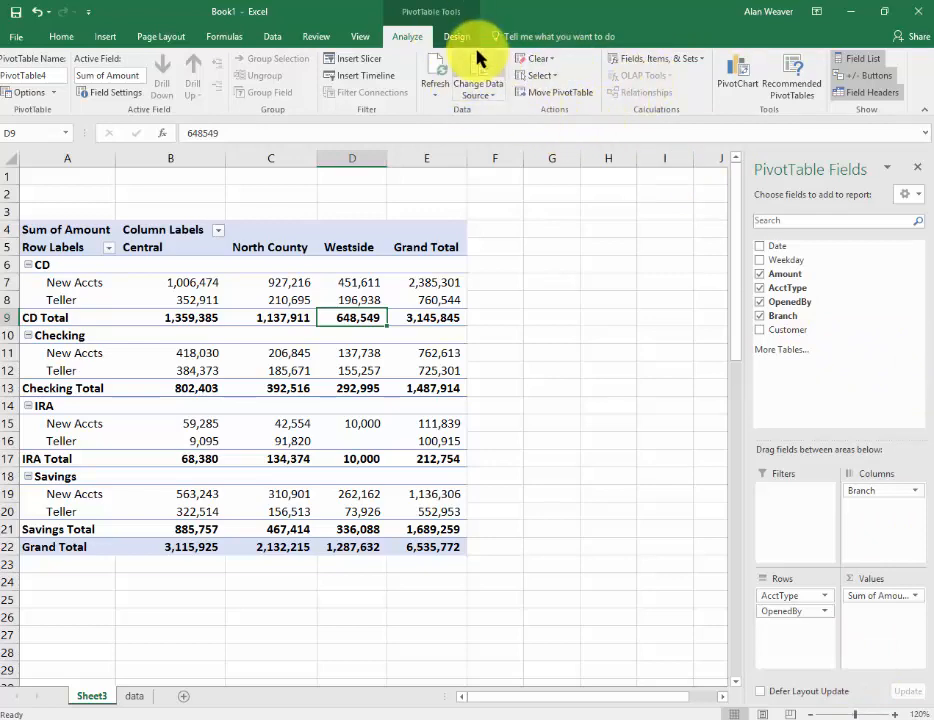
left_click(345, 62)
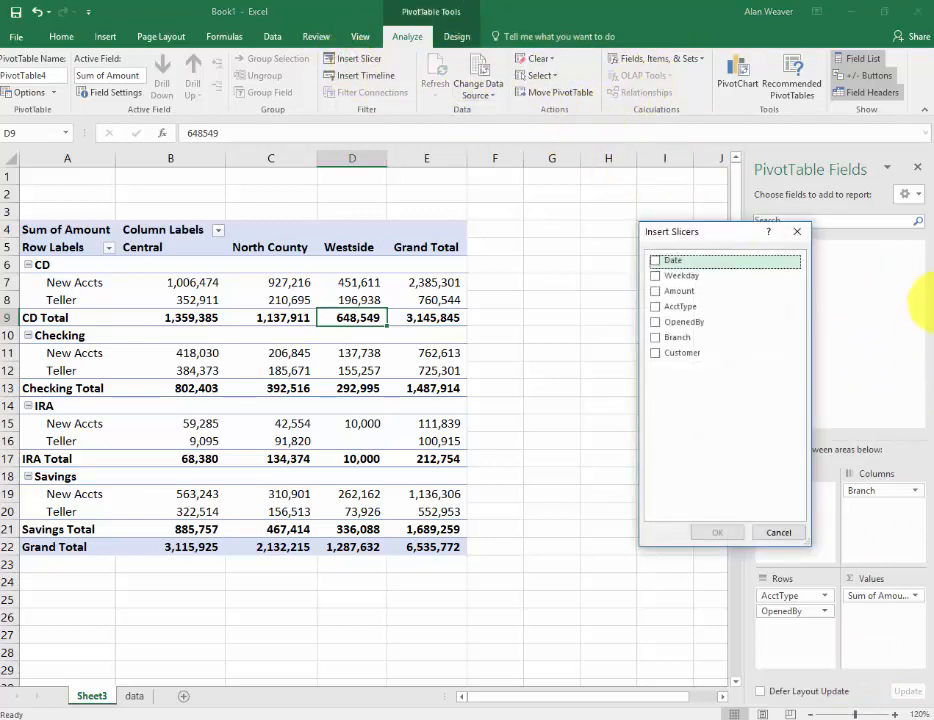
left_click(694, 338)
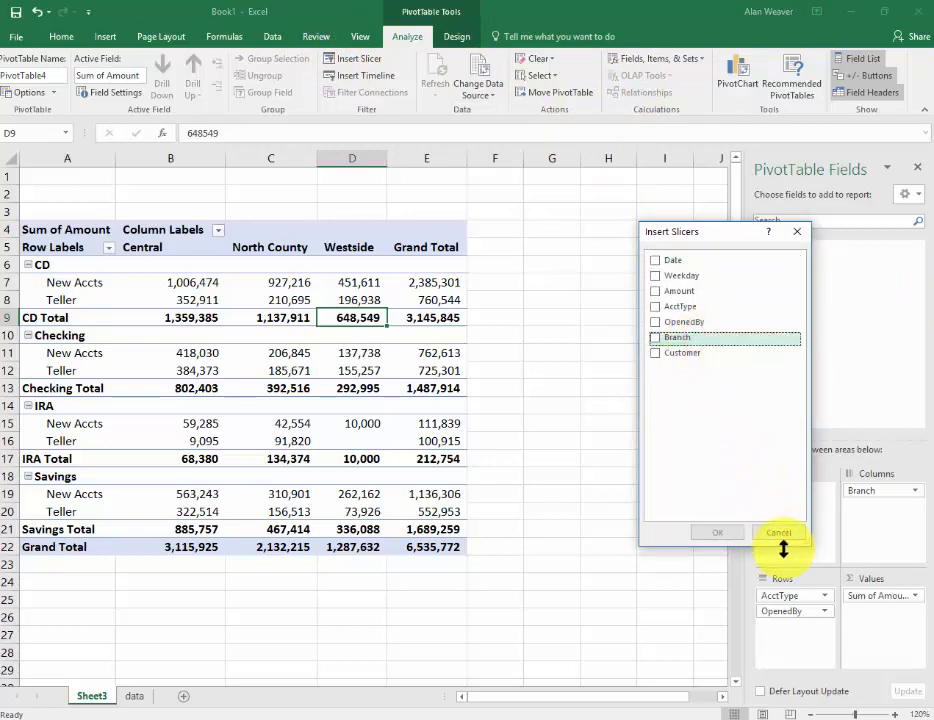
left_click(692, 337)
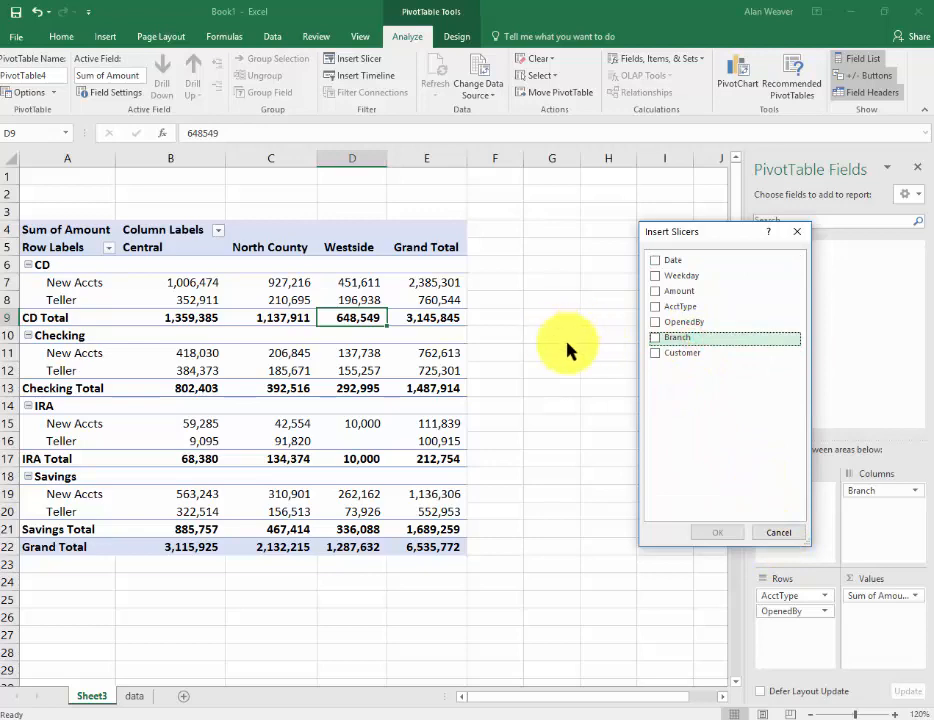
left_click(657, 340)
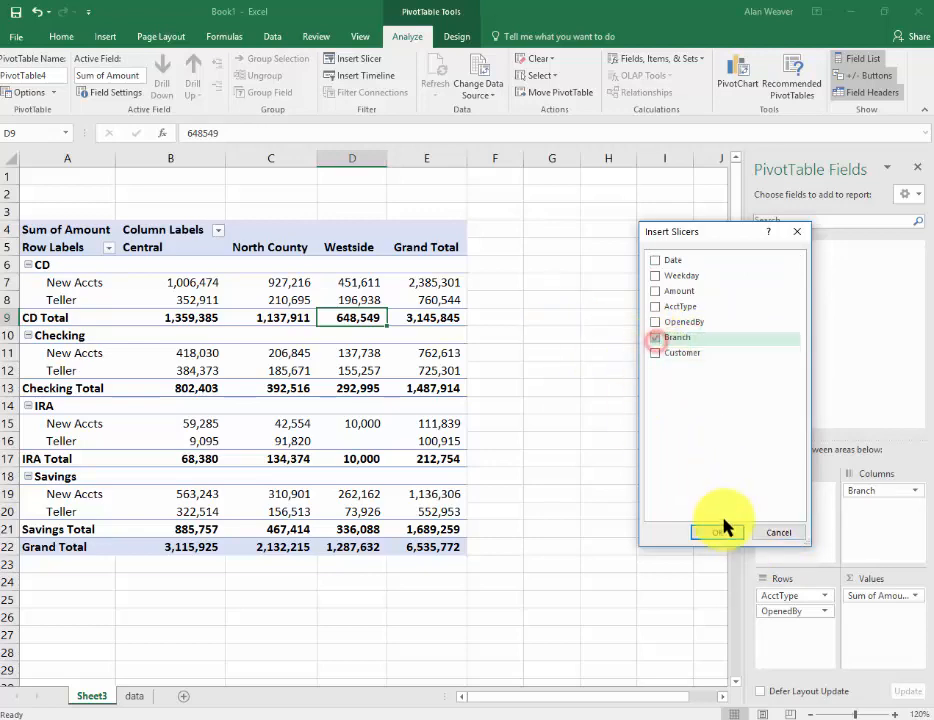
left_click(720, 535)
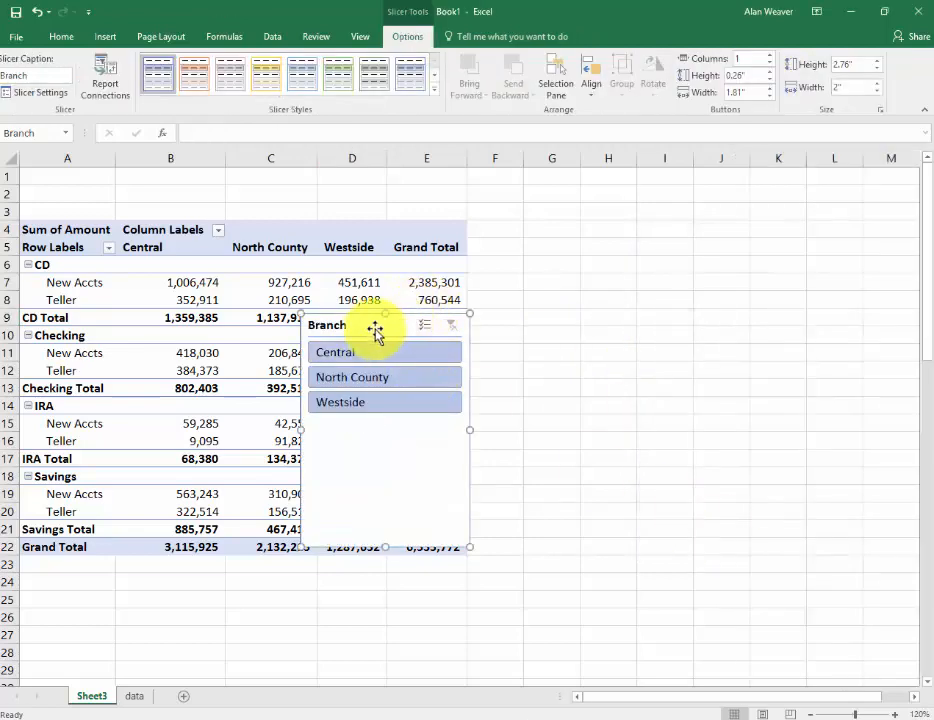
left_click_drag(375, 327, 625, 184)
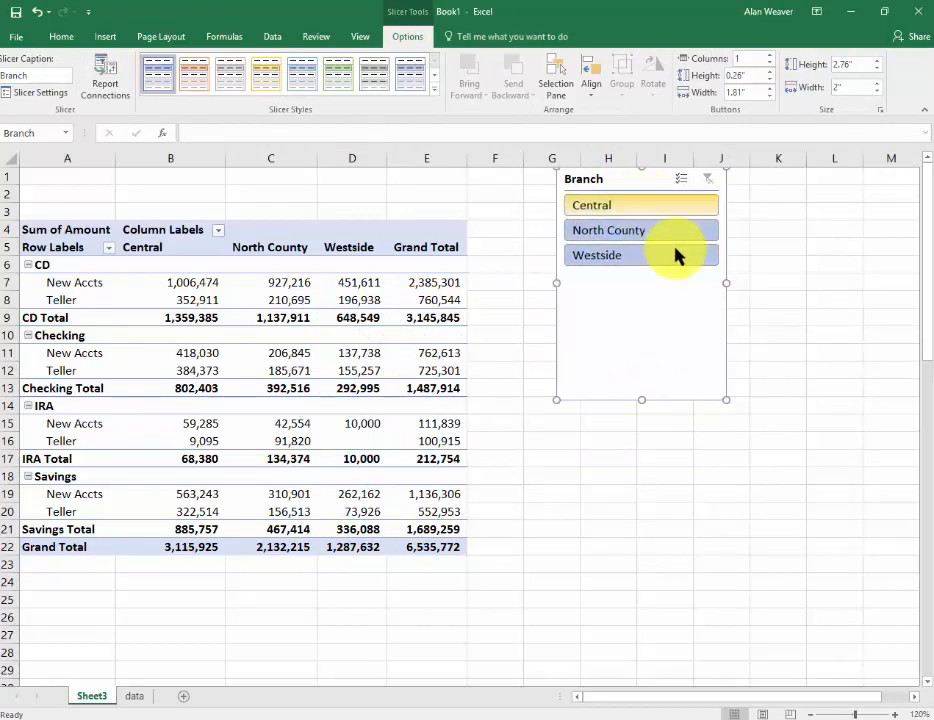
Step: Filter the PivotTable with the Branch slicer by North County, Westside and Central individually, finishing with Central and Westside selected together
left_click(638, 232)
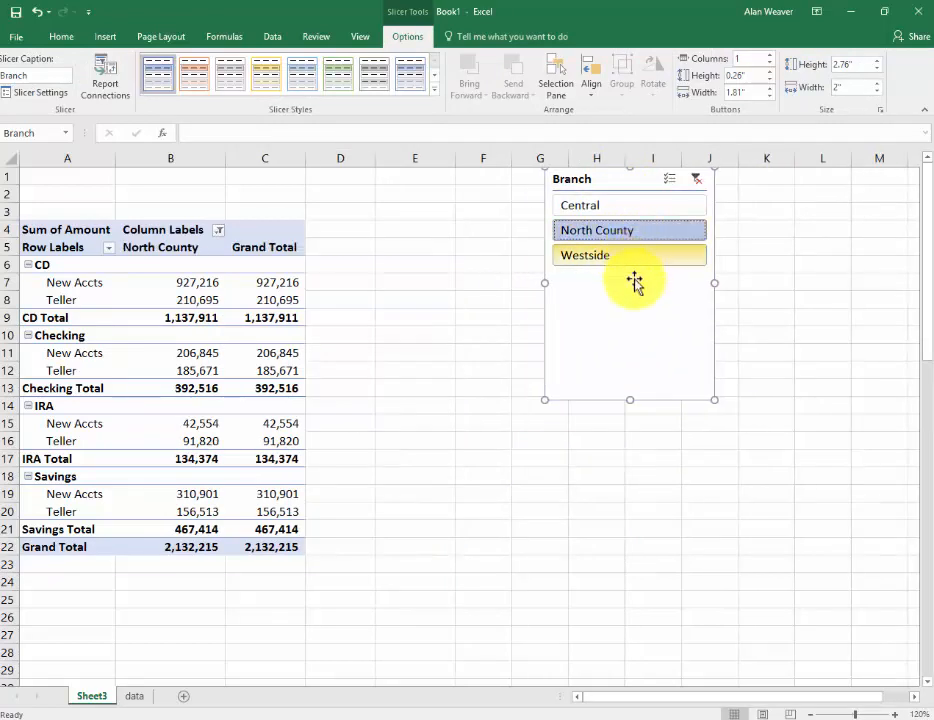
left_click(617, 257)
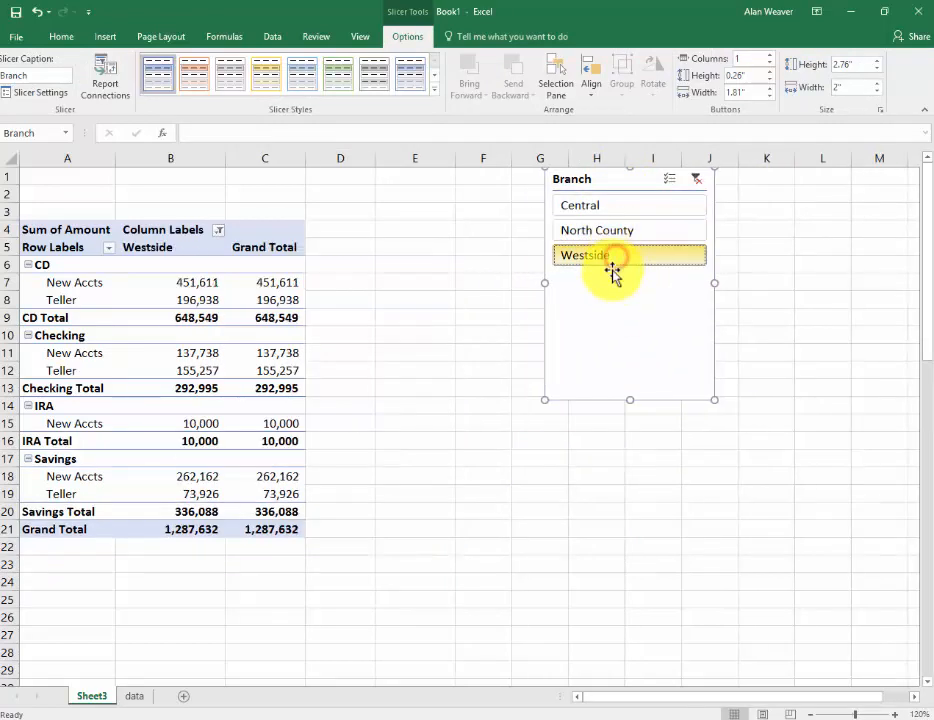
left_click(625, 207)
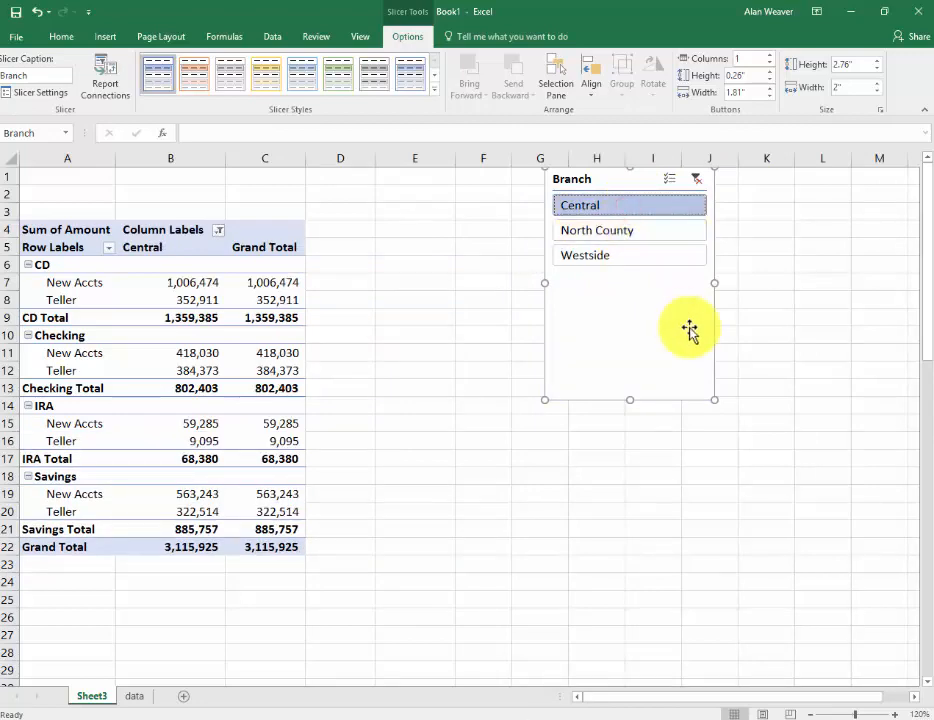
left_click(642, 259, "ctrl")
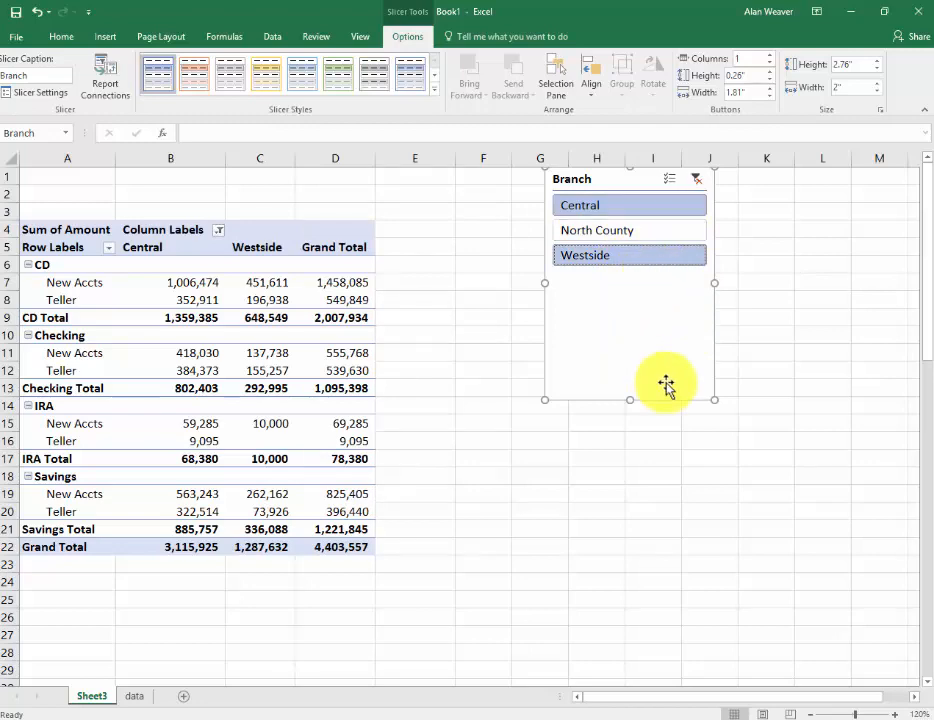
Step: Move the Branch slicer closer to the PivotTable, over columns F to H, and shorten it to fit its three branch entries
left_click(770, 311)
left_click_drag(647, 187, 553, 196)
left_click(708, 260)
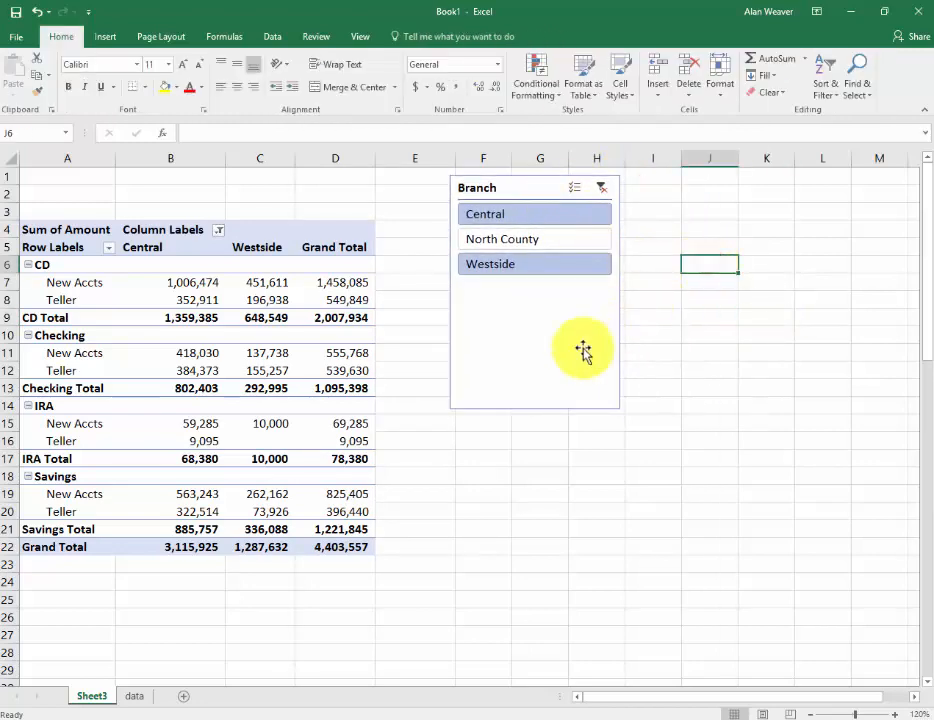
left_click(546, 409)
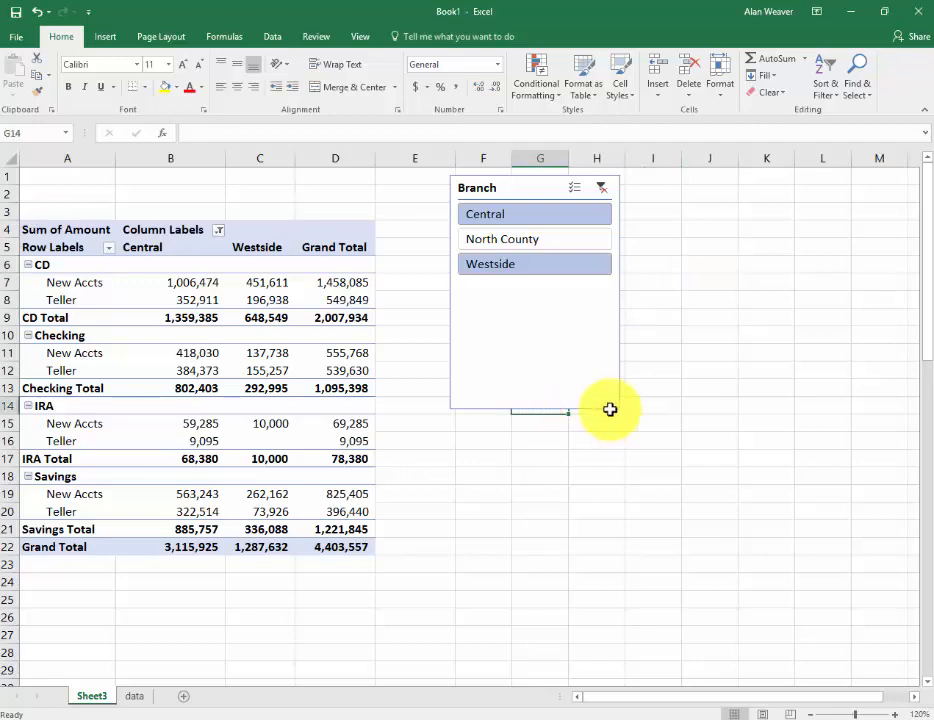
left_click(610, 404)
left_click_drag(624, 411, 630, 290)
left_click(694, 298)
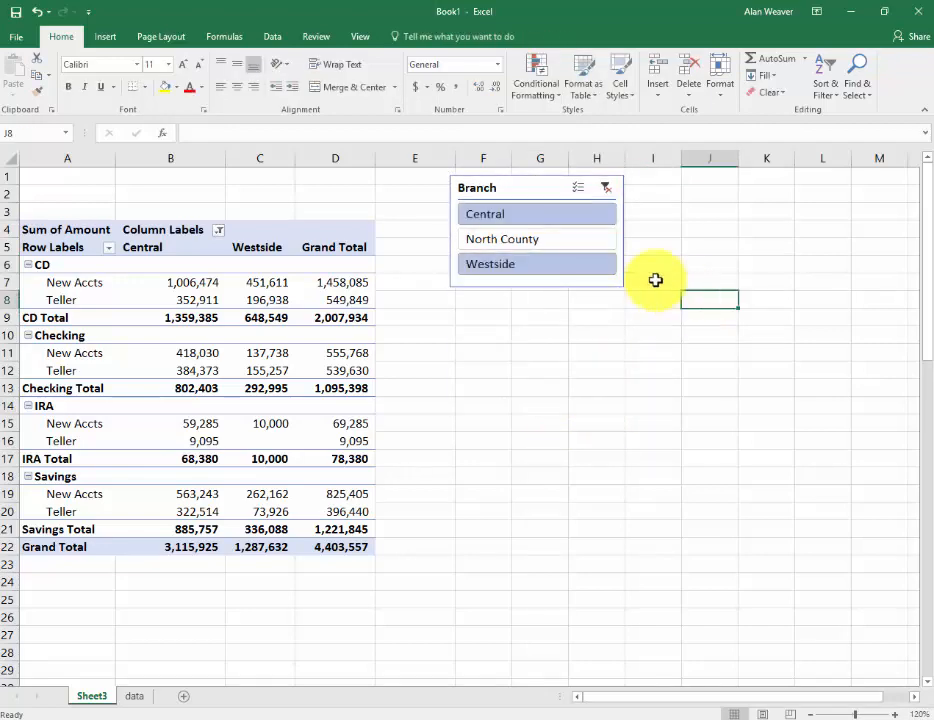
Step: Apply the light orange PivotTable style to the PivotTable
left_click(262, 240)
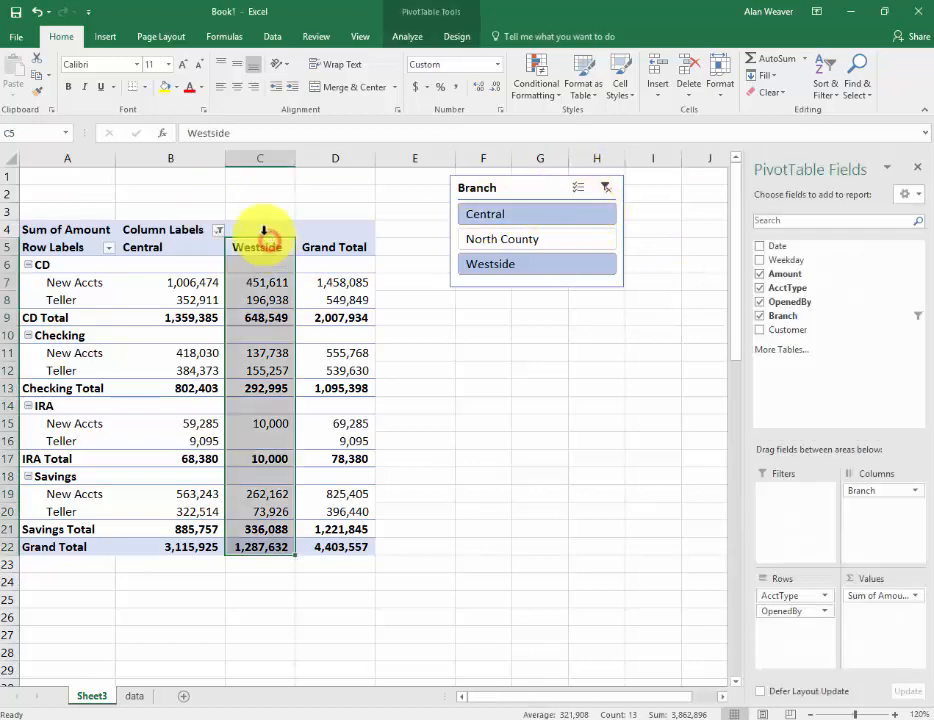
left_click(410, 38)
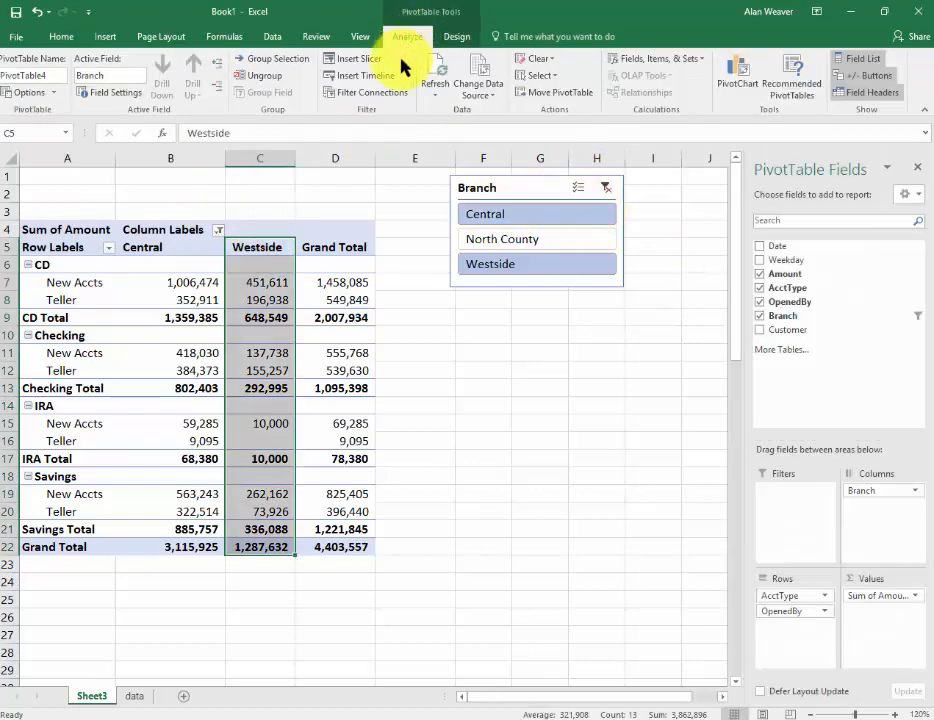
left_click(459, 38)
left_click(177, 281)
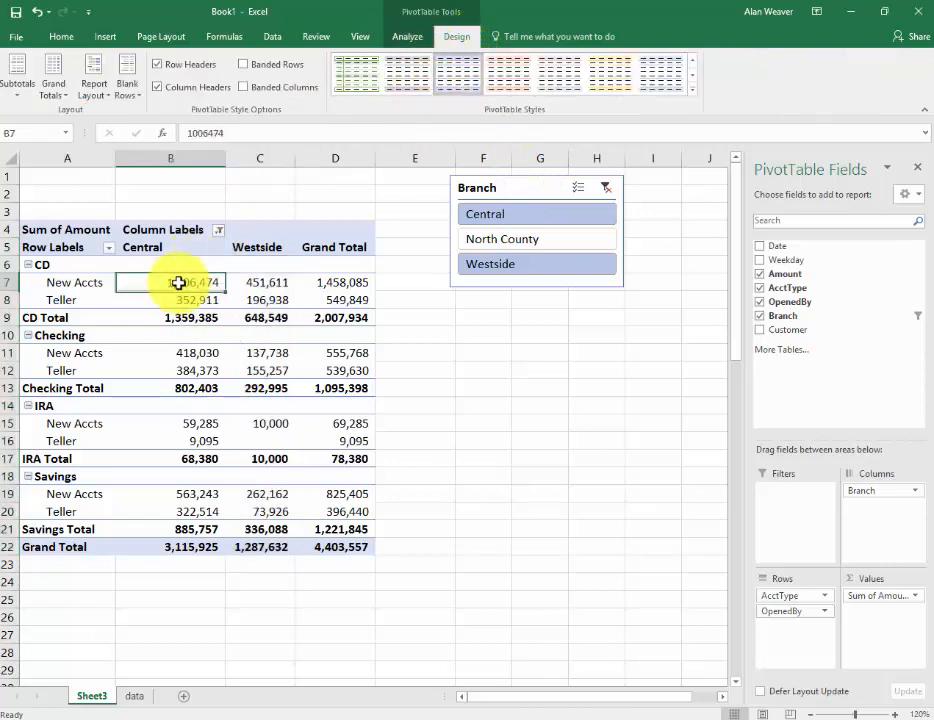
left_click(503, 69)
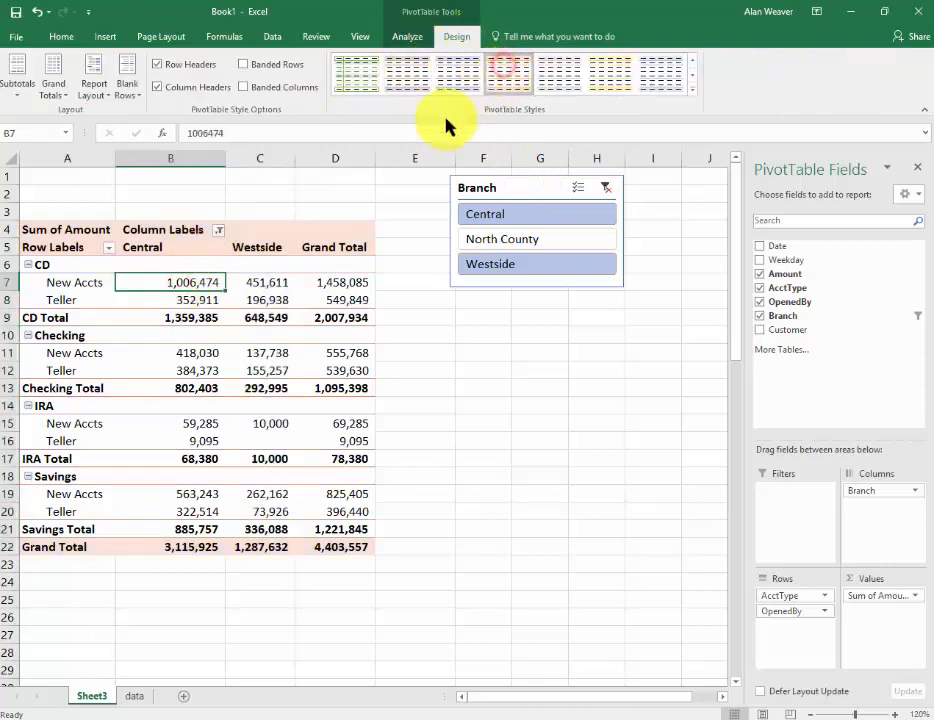
Step: Insert an AcctType slicer about 1.64" high and 2.21" wide, placed beside the Branch slicer
left_click(405, 37)
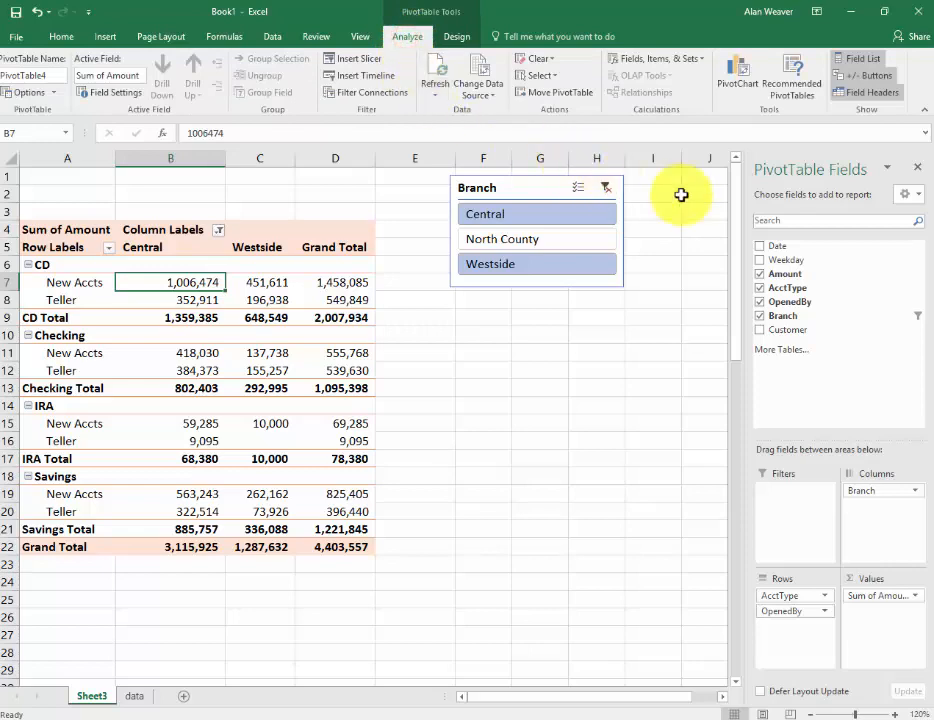
left_click(352, 62)
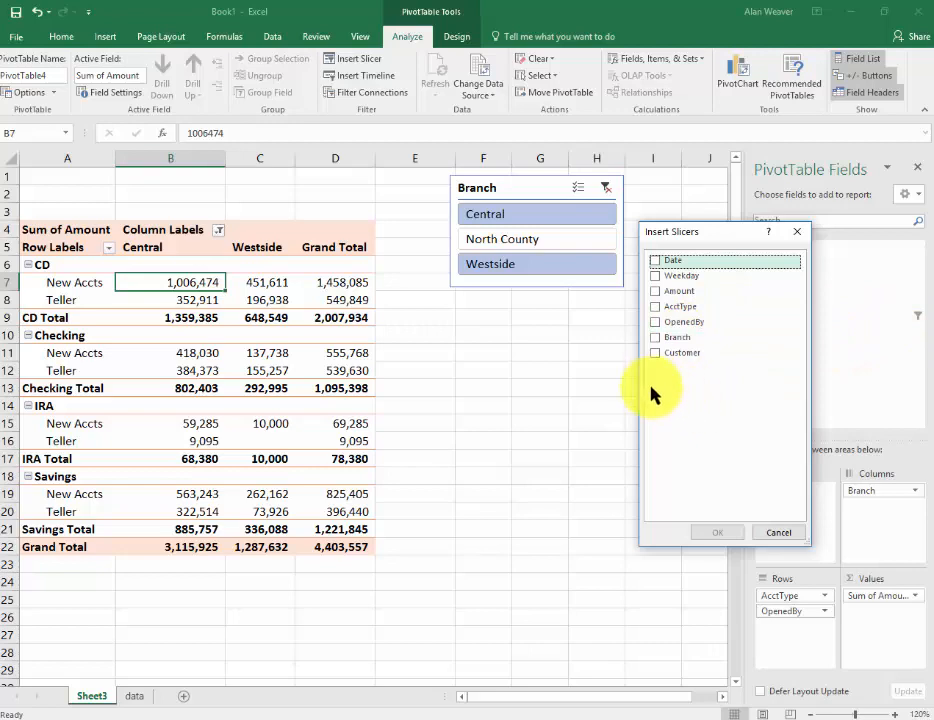
left_click(656, 308)
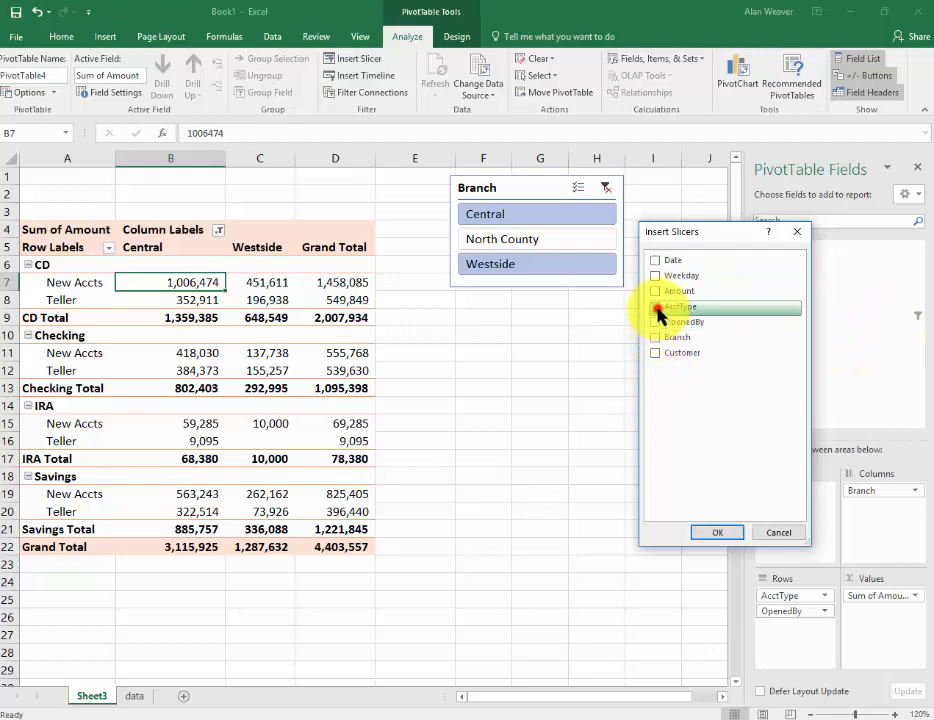
left_click(716, 533)
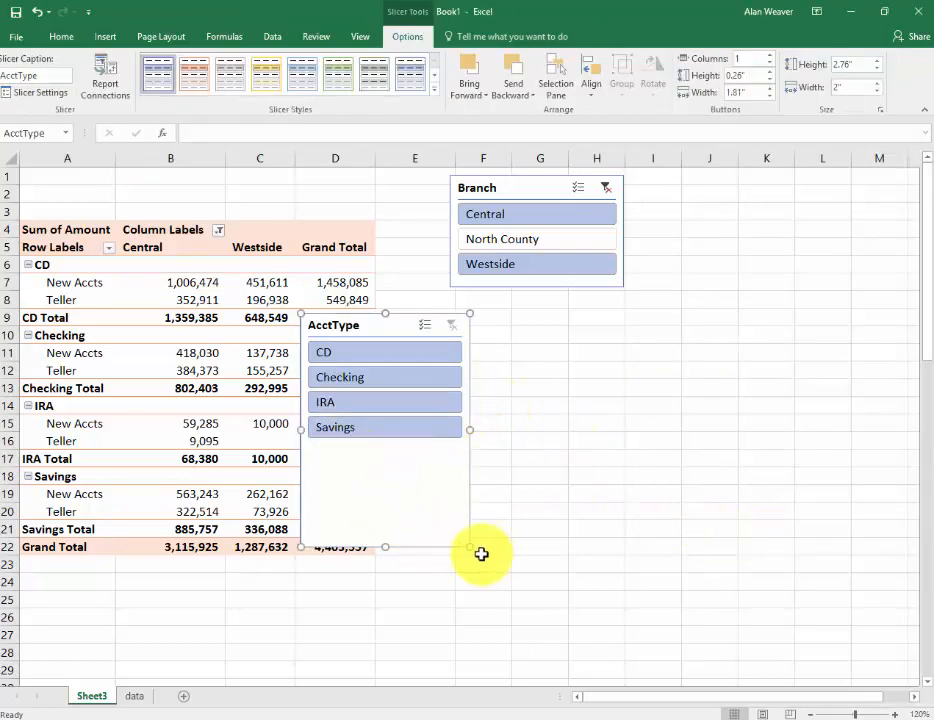
left_click_drag(469, 547, 484, 444)
left_click_drag(402, 323, 765, 194)
Step: Filter the PivotTable with the slicers to the CD account type and the North County branch
left_click(748, 225)
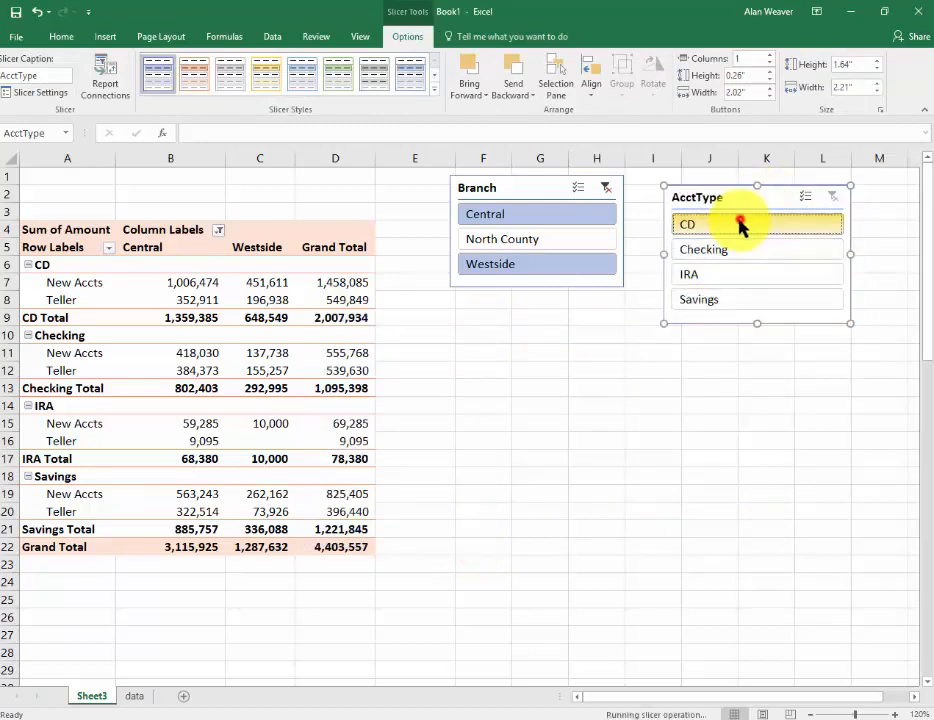
left_click(512, 243)
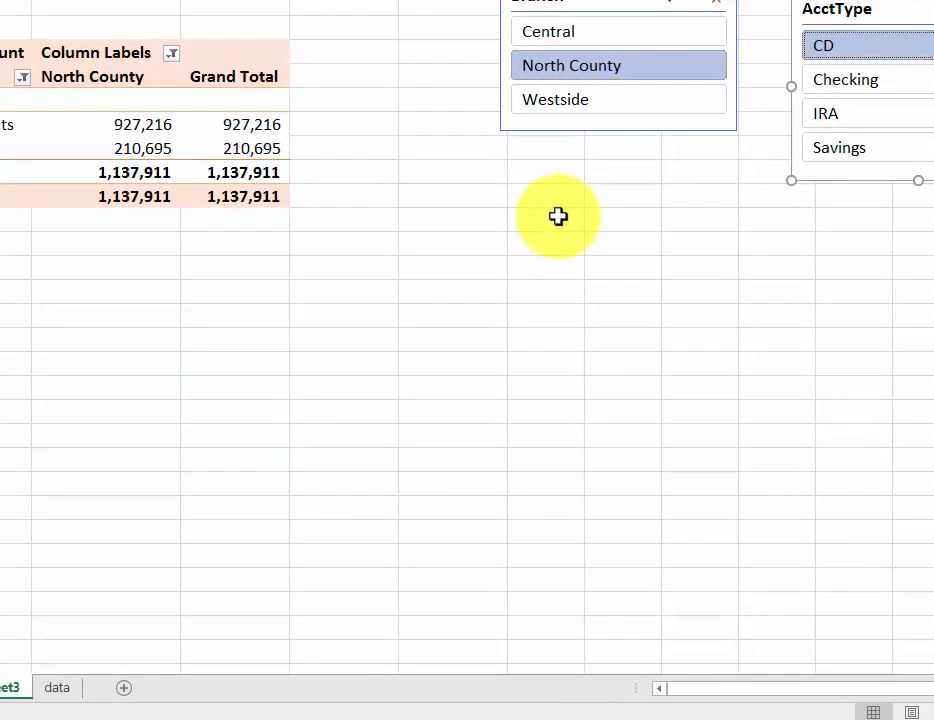
left_click(160, 102)
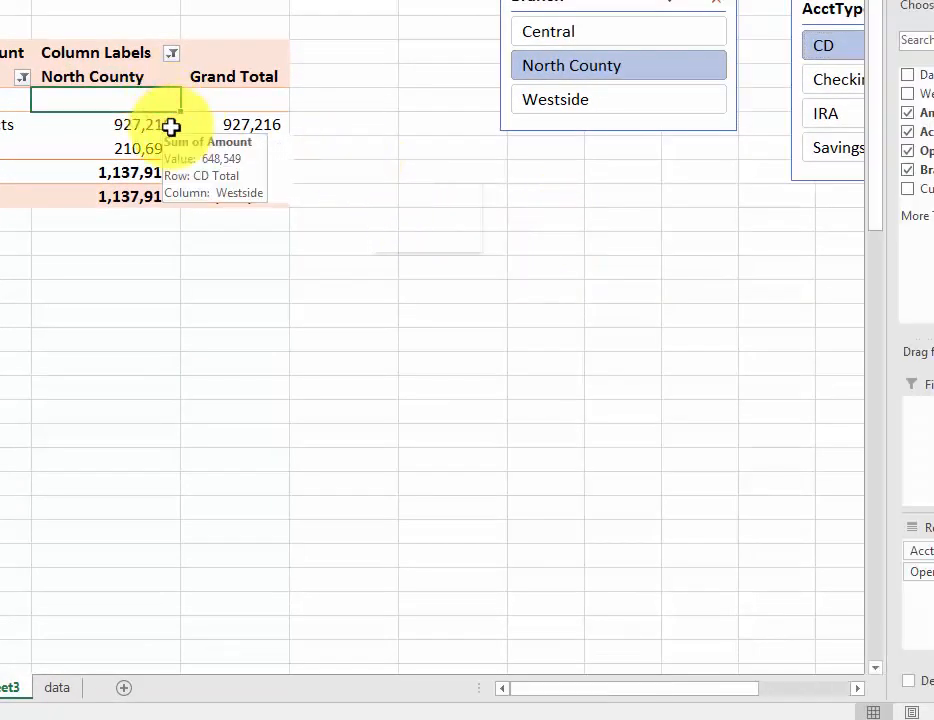